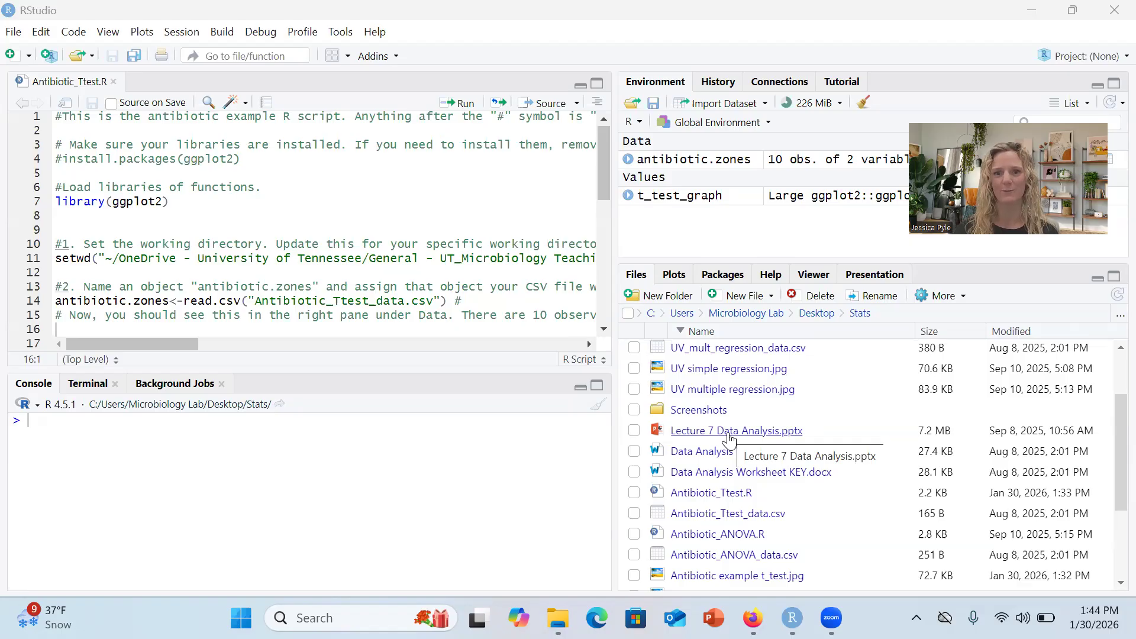
# - Set the Stats folder on the Desktop as the working directory
pyautogui.click(949, 299)
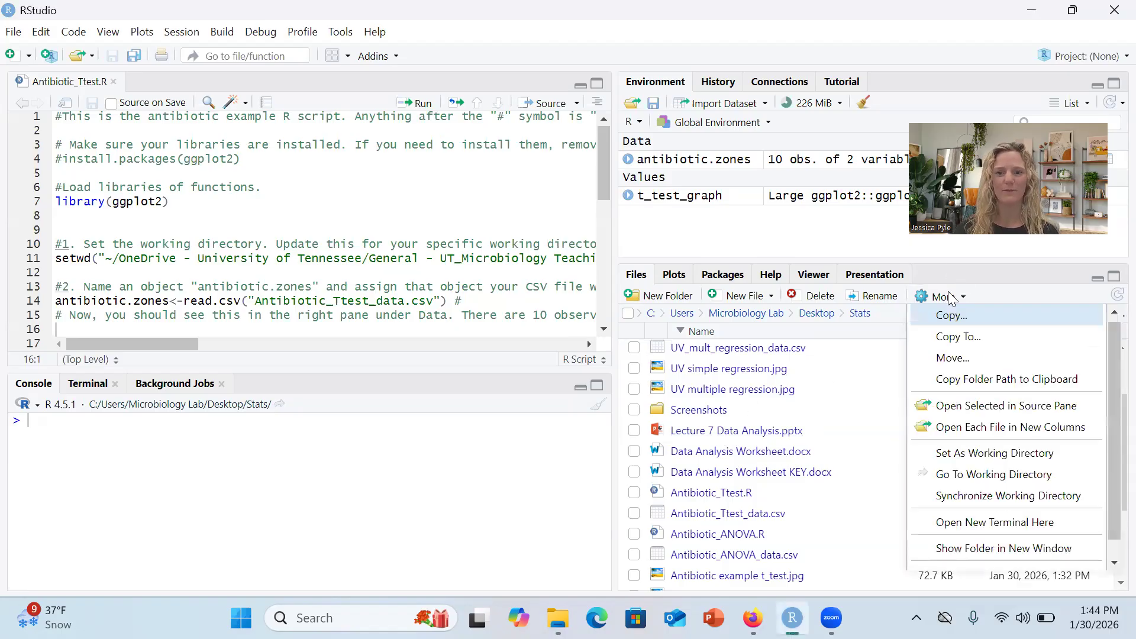
pyautogui.click(976, 456)
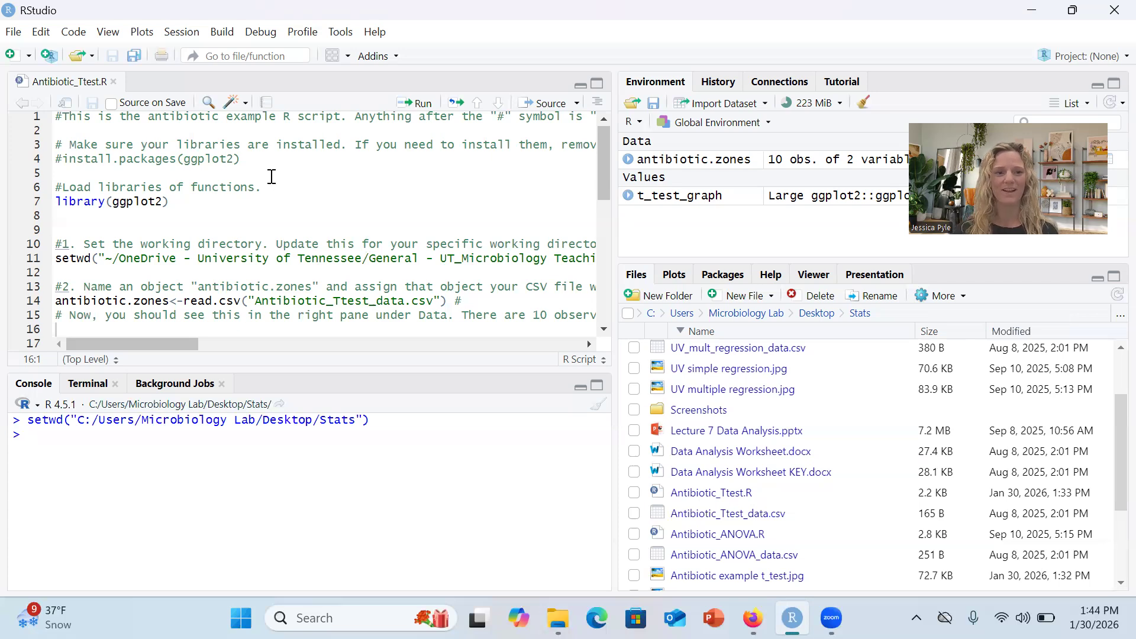
pyautogui.scroll(-1, 223, 148)
pyautogui.scroll(1, 223, 148)
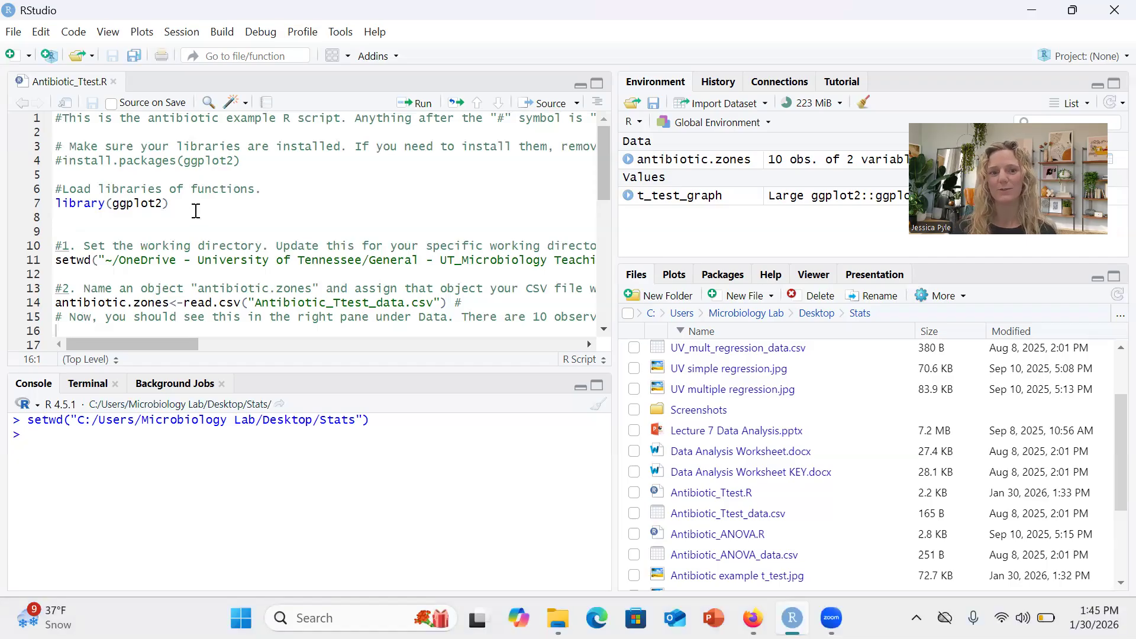
pyautogui.click(725, 278)
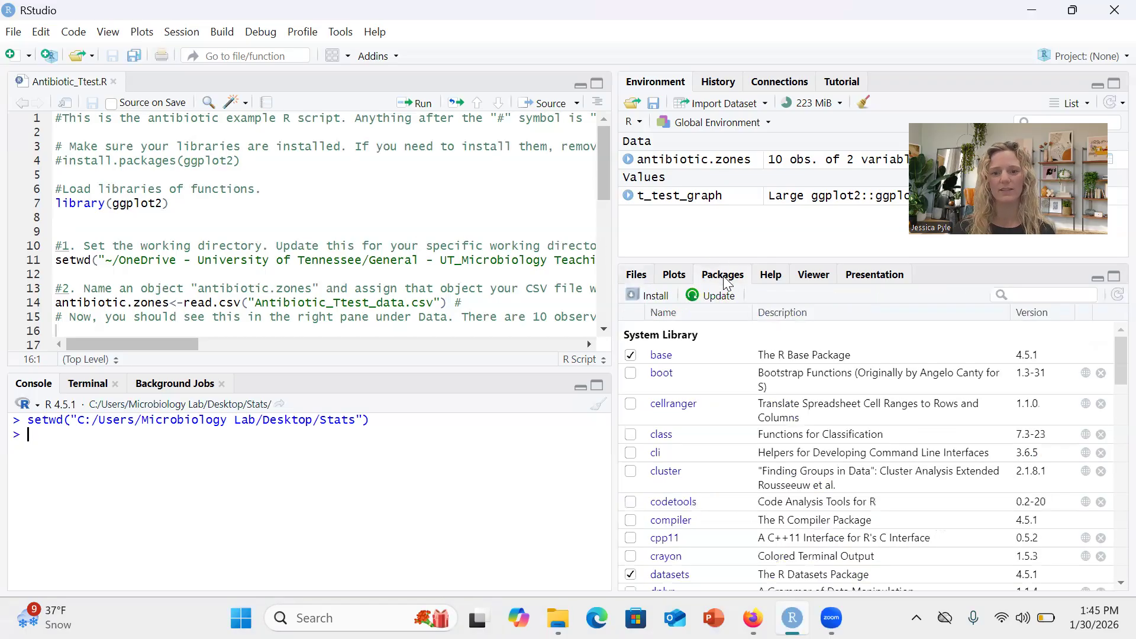
pyautogui.click(657, 296)
pyautogui.write('ggplot')
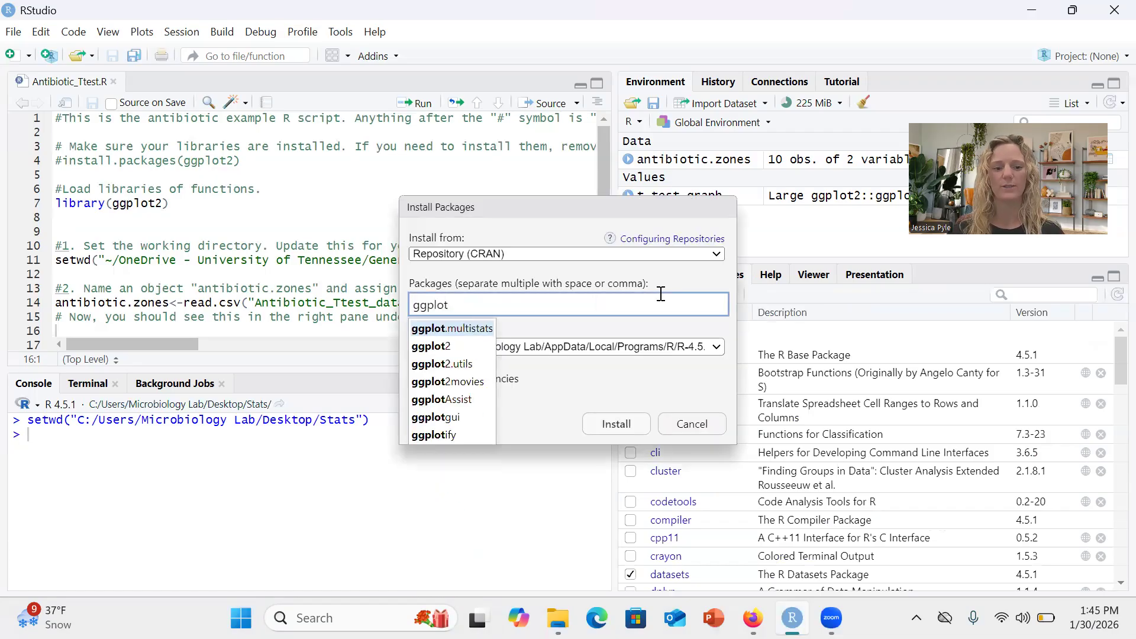
pyautogui.write('2')
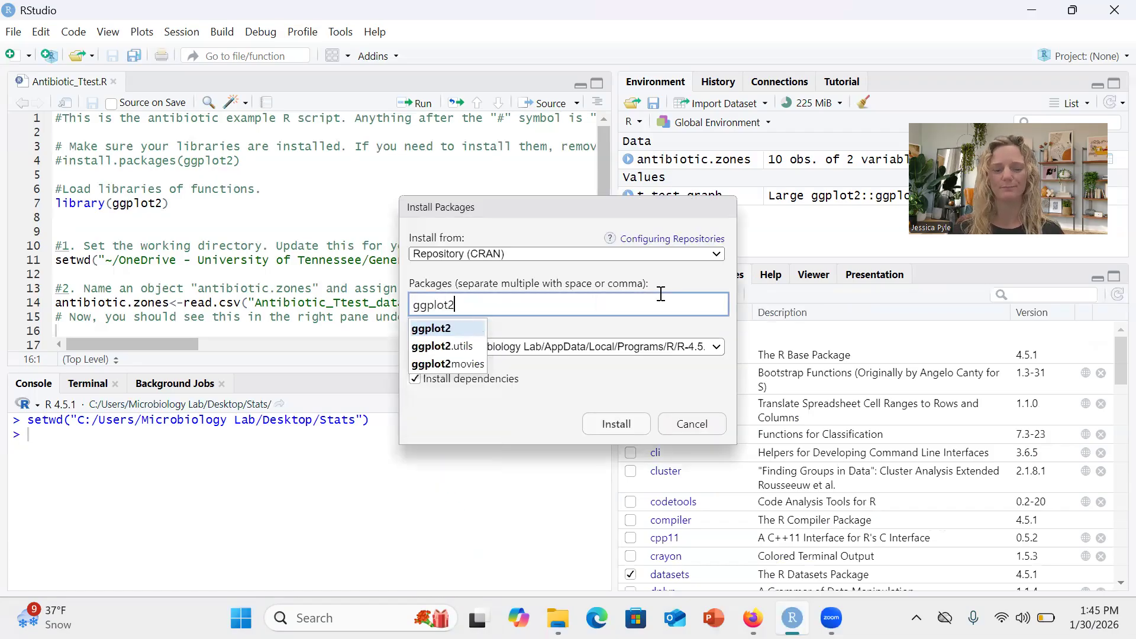
pyautogui.click(534, 414)
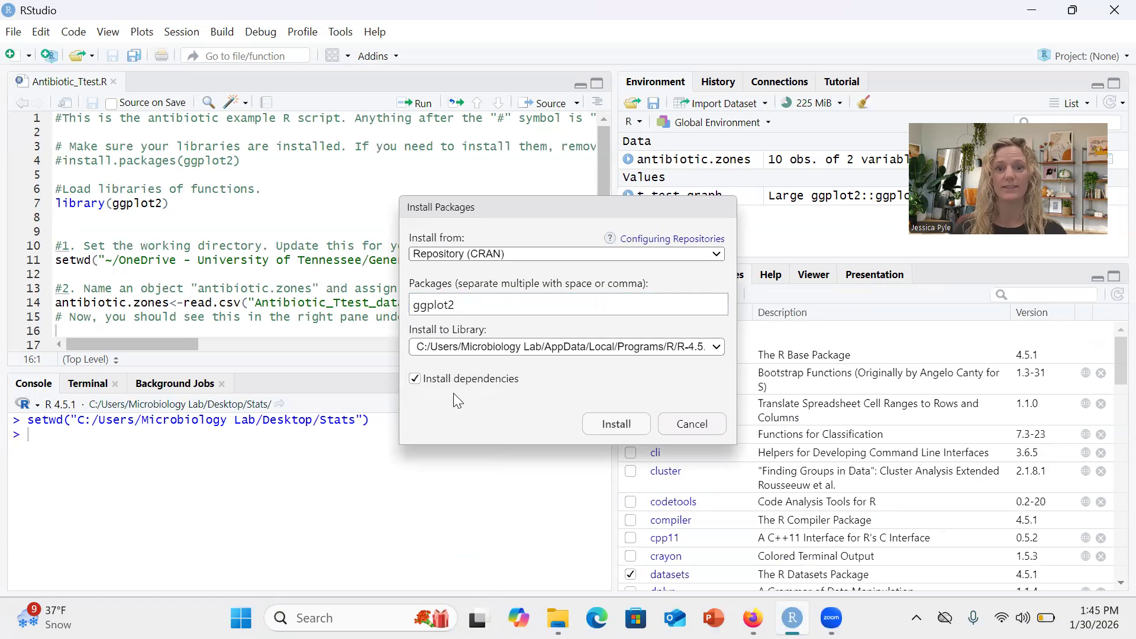
pyautogui.click(678, 426)
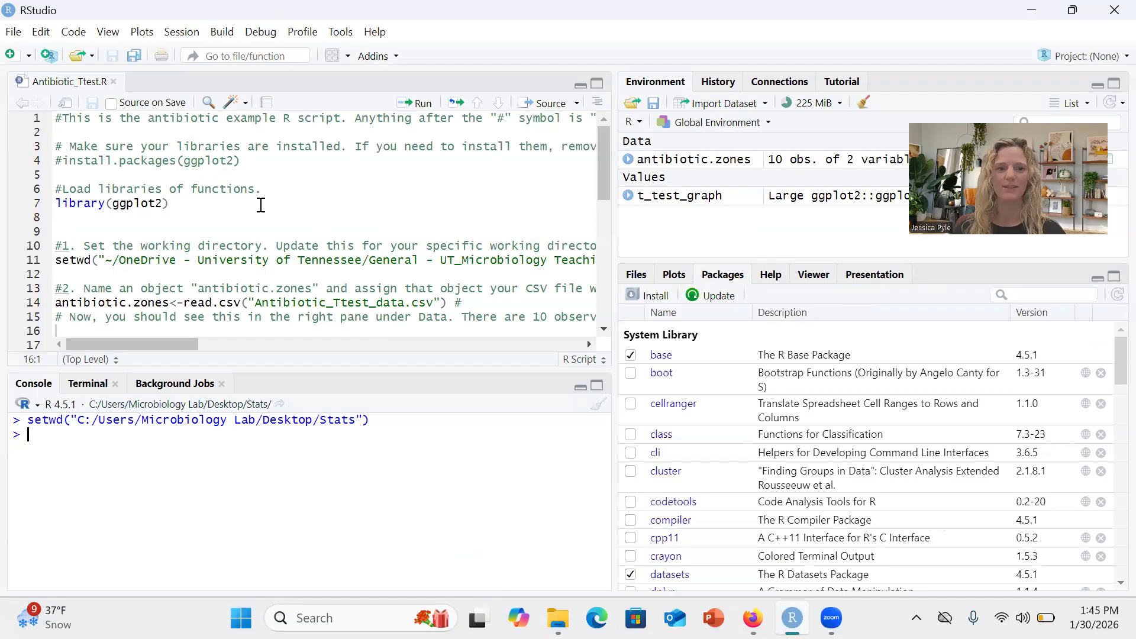
# - Run the script lines that load the ggplot2 library and read Antibiotic_Ttest_data.csv into the antibiotic.zones object
pyautogui.click(148, 204)
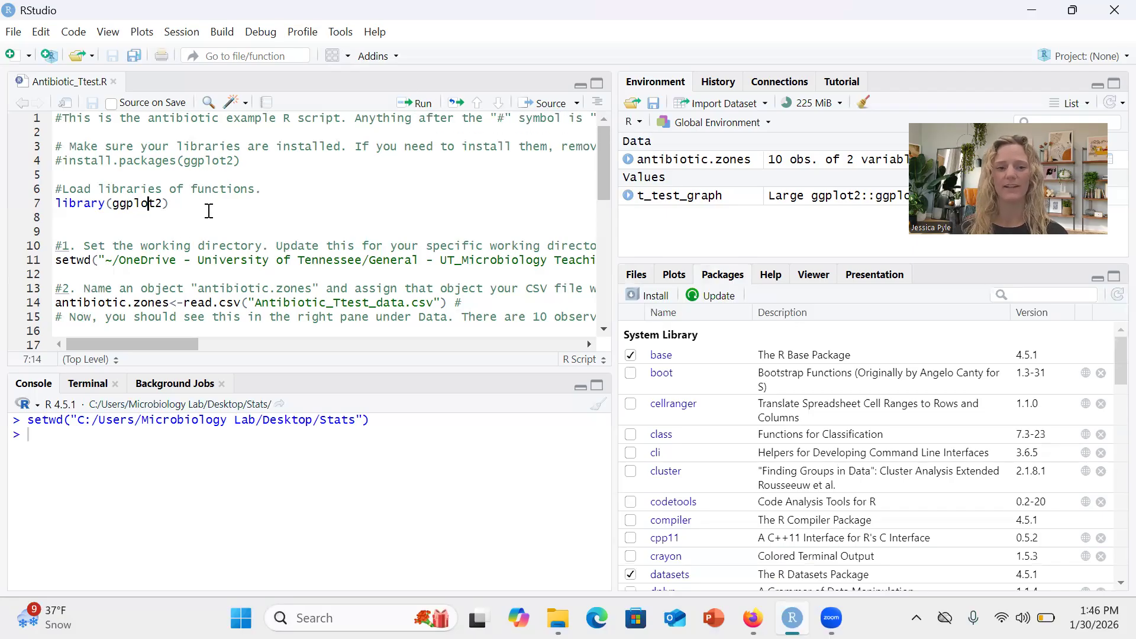
pyautogui.hotkey('ctrl', 'Return')
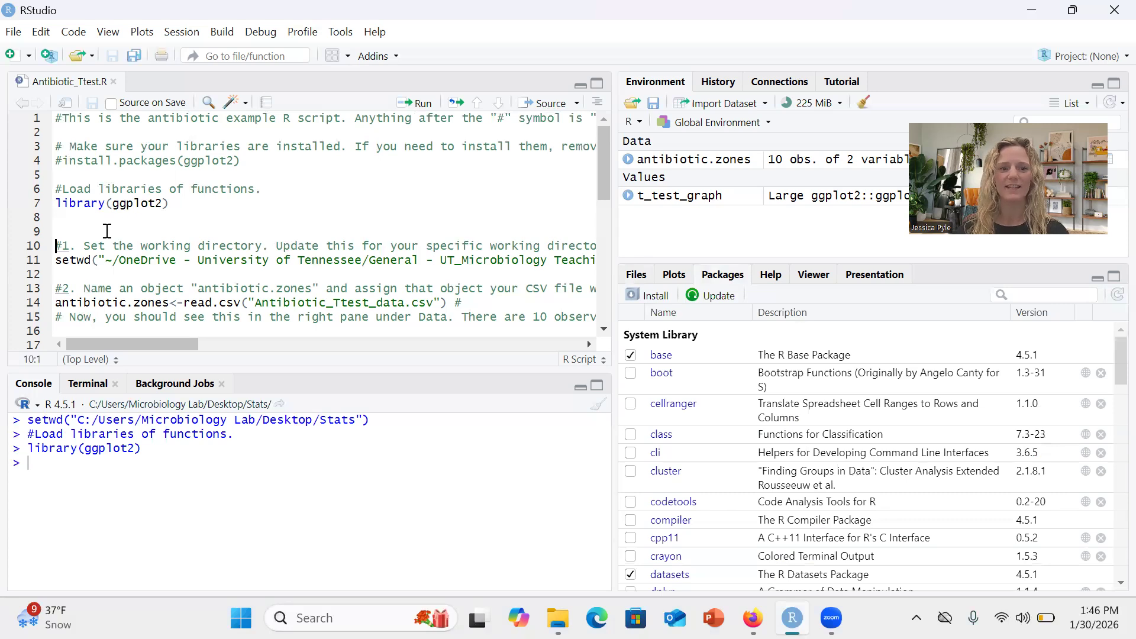
pyautogui.scroll(-2, 107, 231)
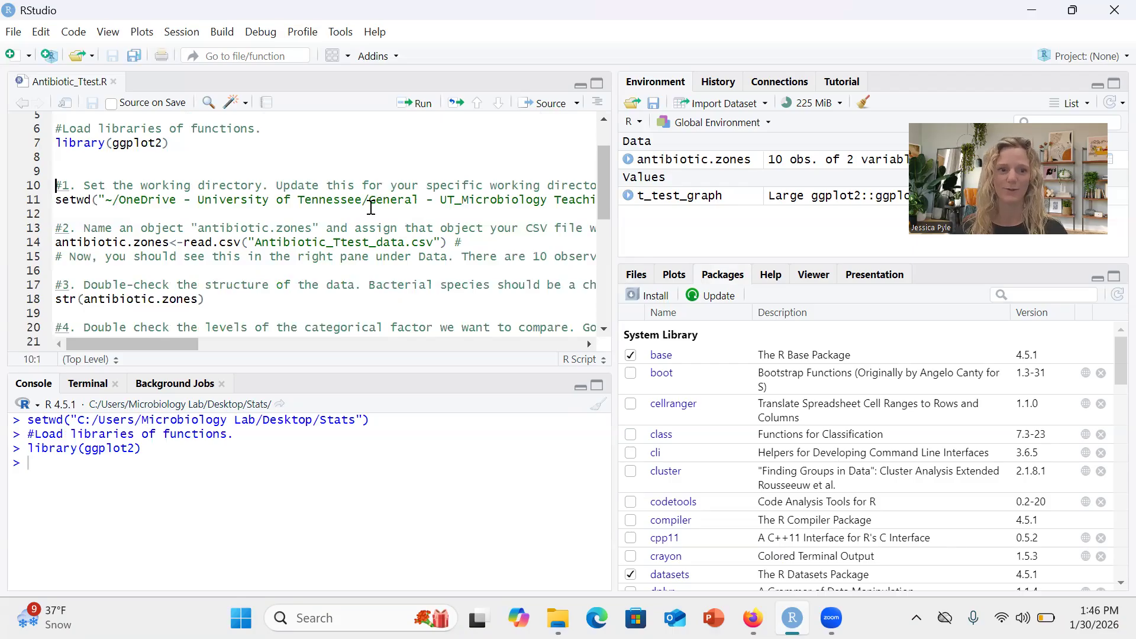
pyautogui.scroll(-1, 161, 210)
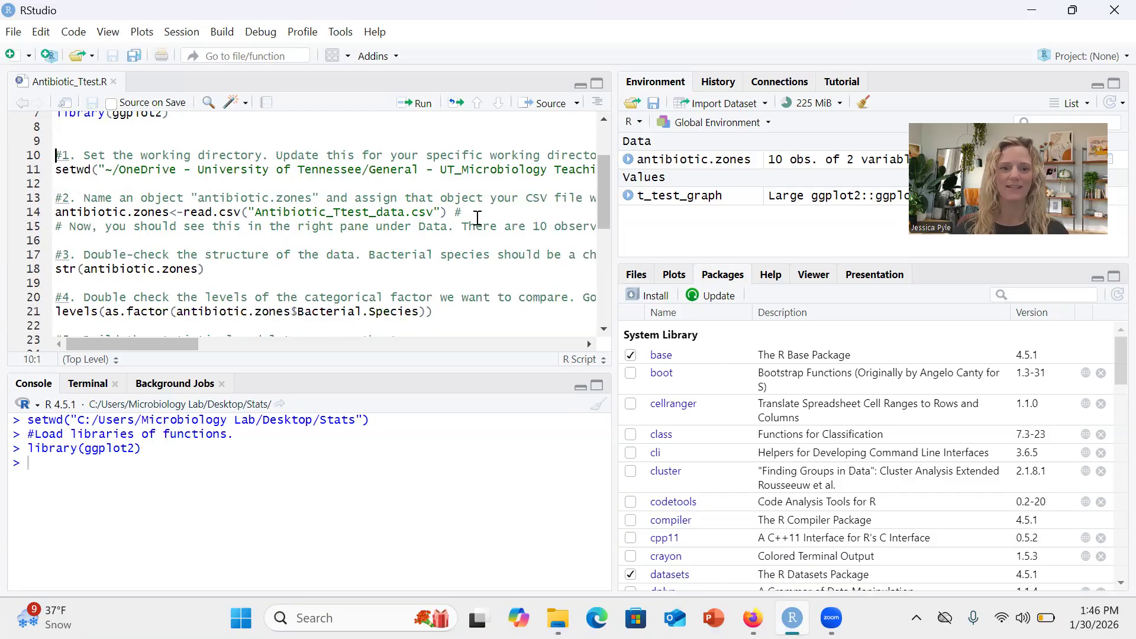
pyautogui.click(135, 213)
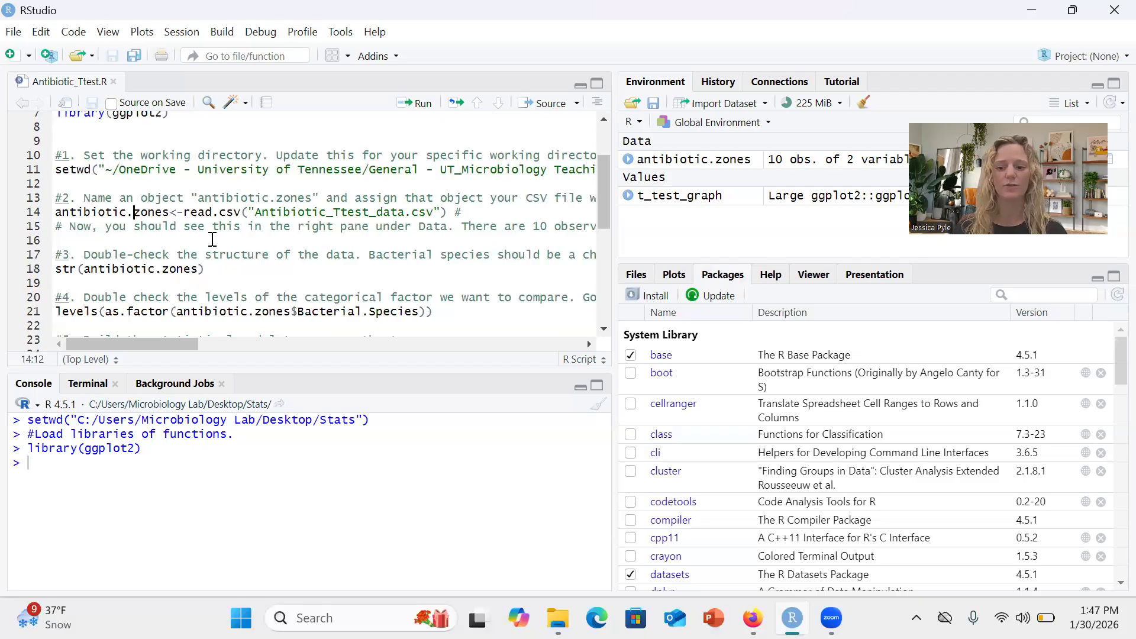
pyautogui.hotkey('ctrl', 'Return')
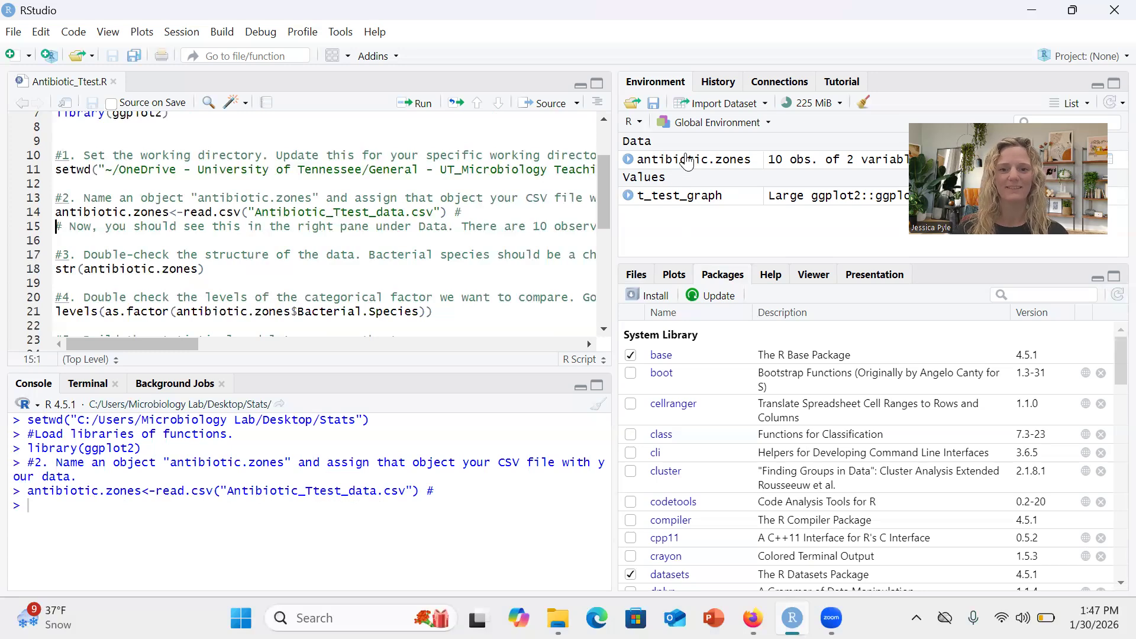
# - View the antibiotic.zones data as a table, then return to the Antibiotic_Ttest.R script
pyautogui.moveTo(687, 171)
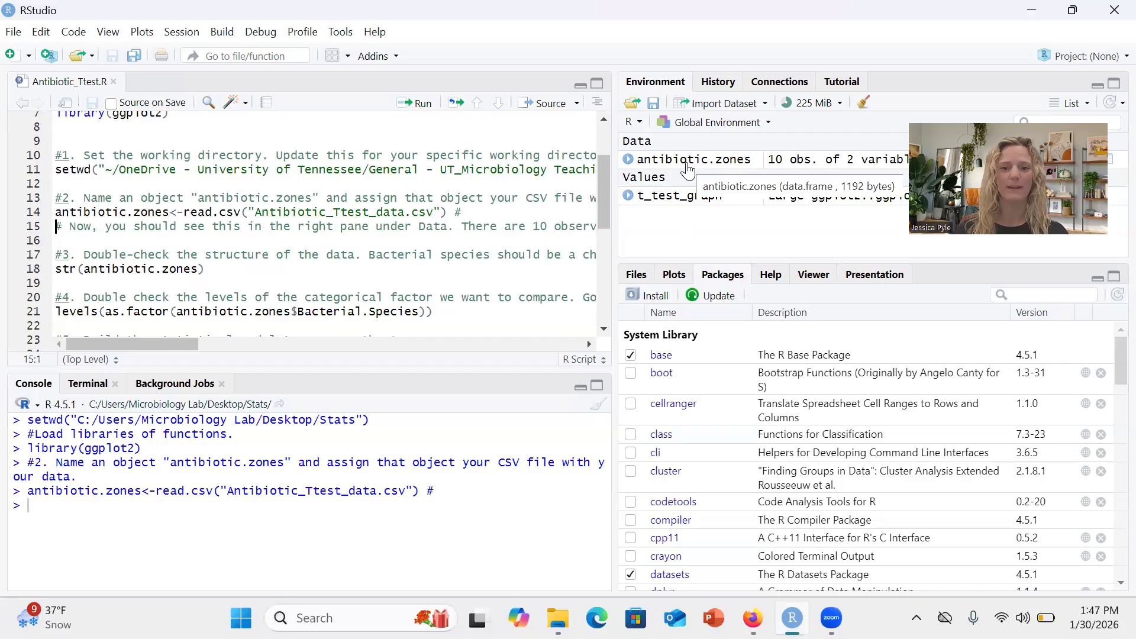
pyautogui.click(688, 160)
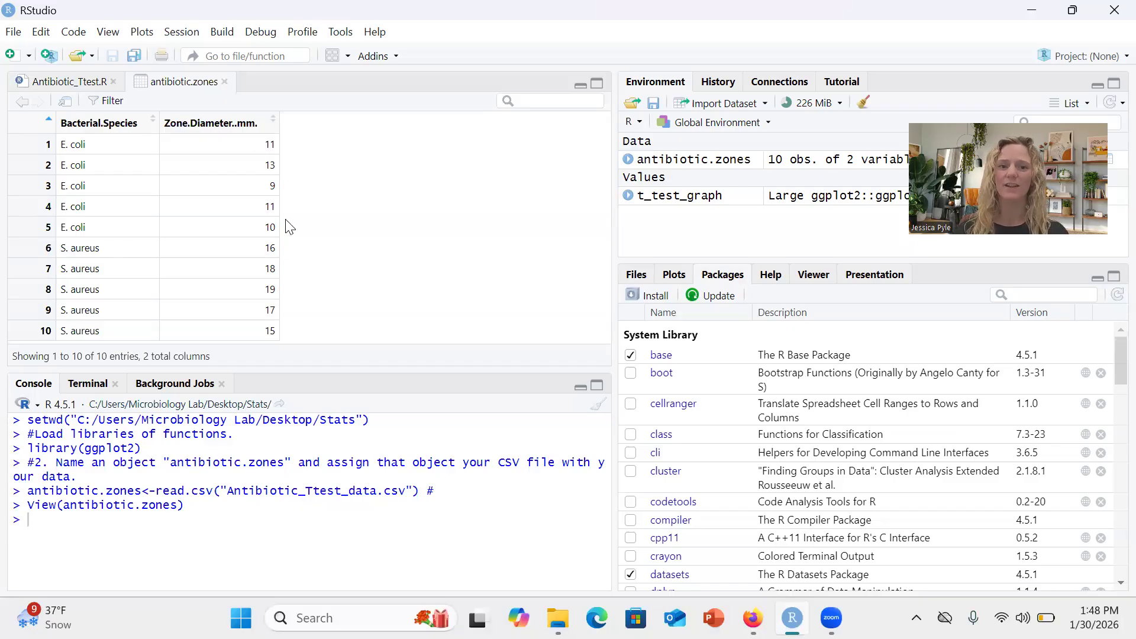
pyautogui.click(69, 86)
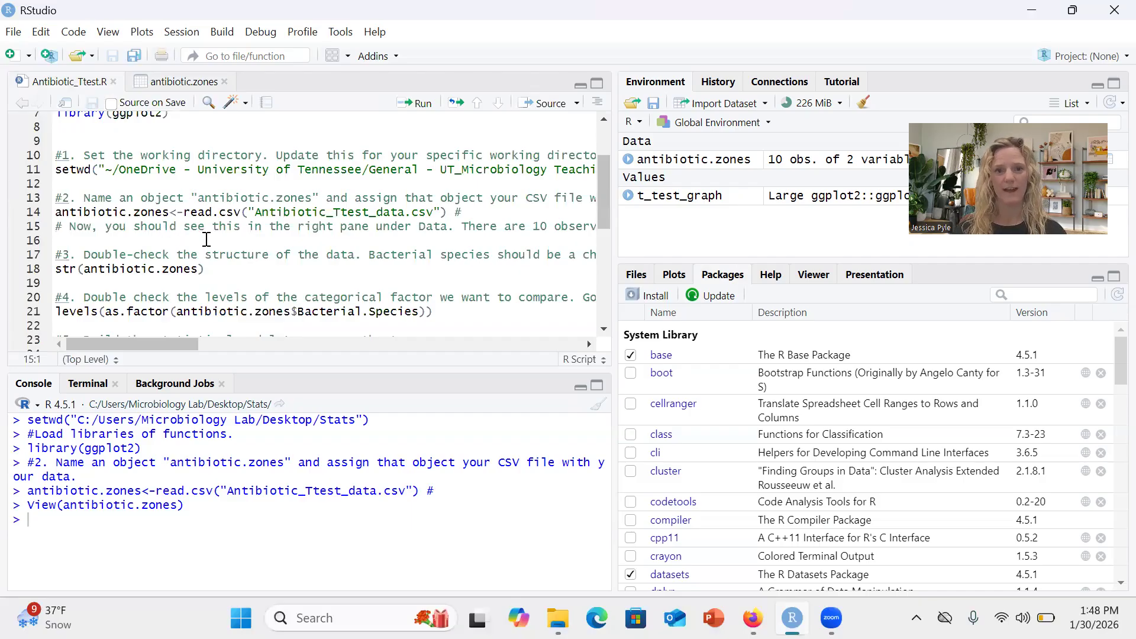
# - Run the script lines that check the structure of antibiotic.zones and the factor levels of Bacterial.Species
pyautogui.click(70, 269)
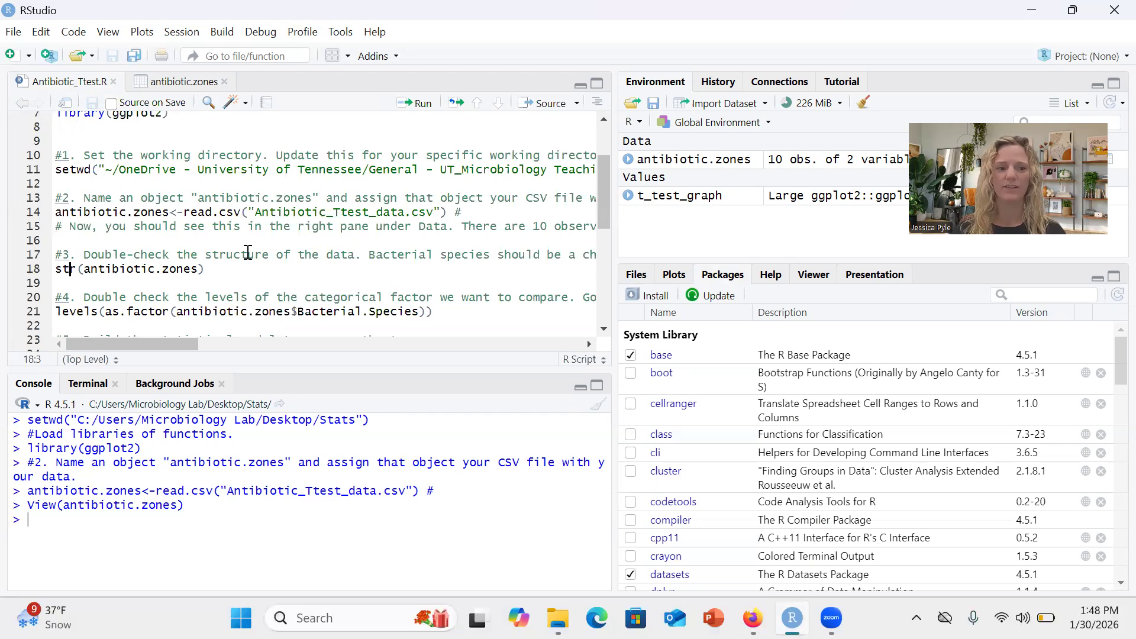
pyautogui.hotkey('ctrl', 'Return')
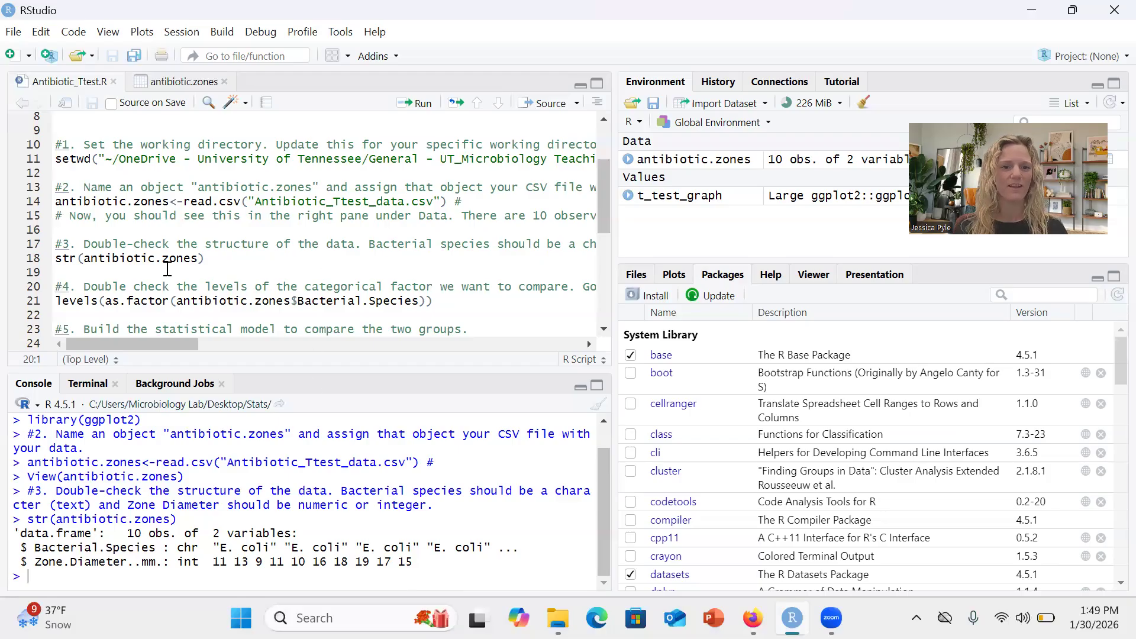
pyautogui.click(84, 301)
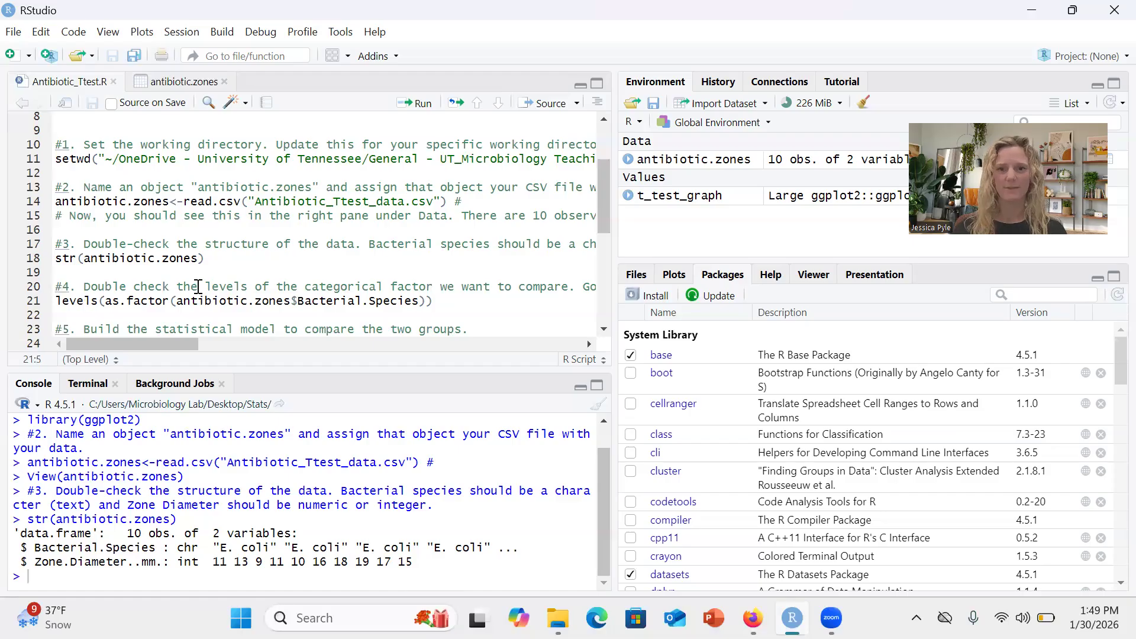
pyautogui.scroll(-2, 215, 258)
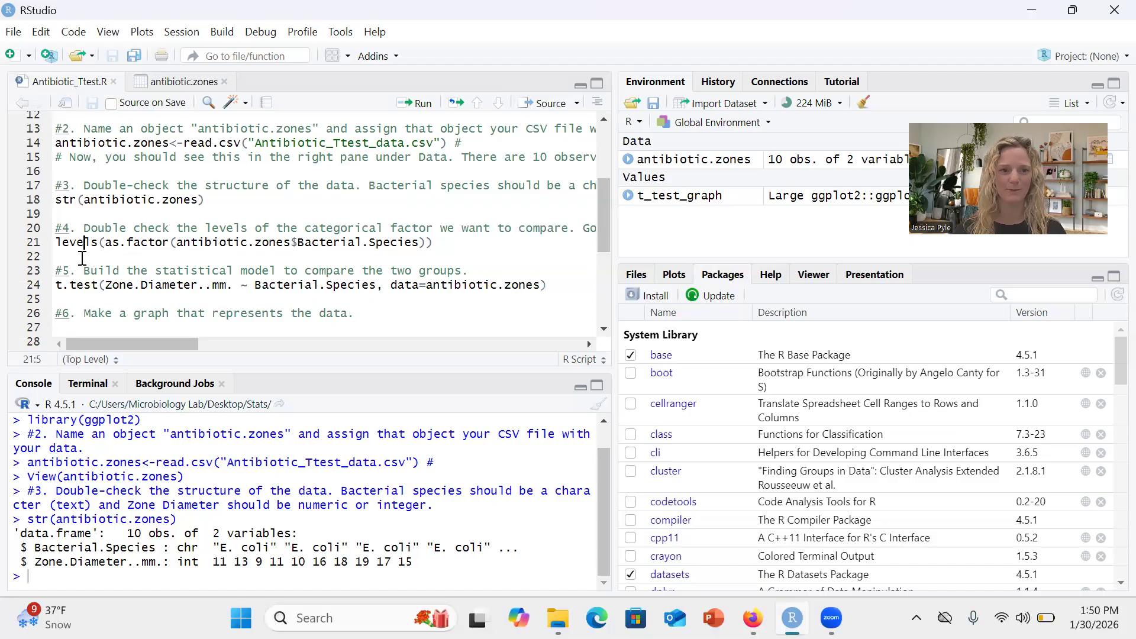
pyautogui.hotkey('ctrl', 'Return')
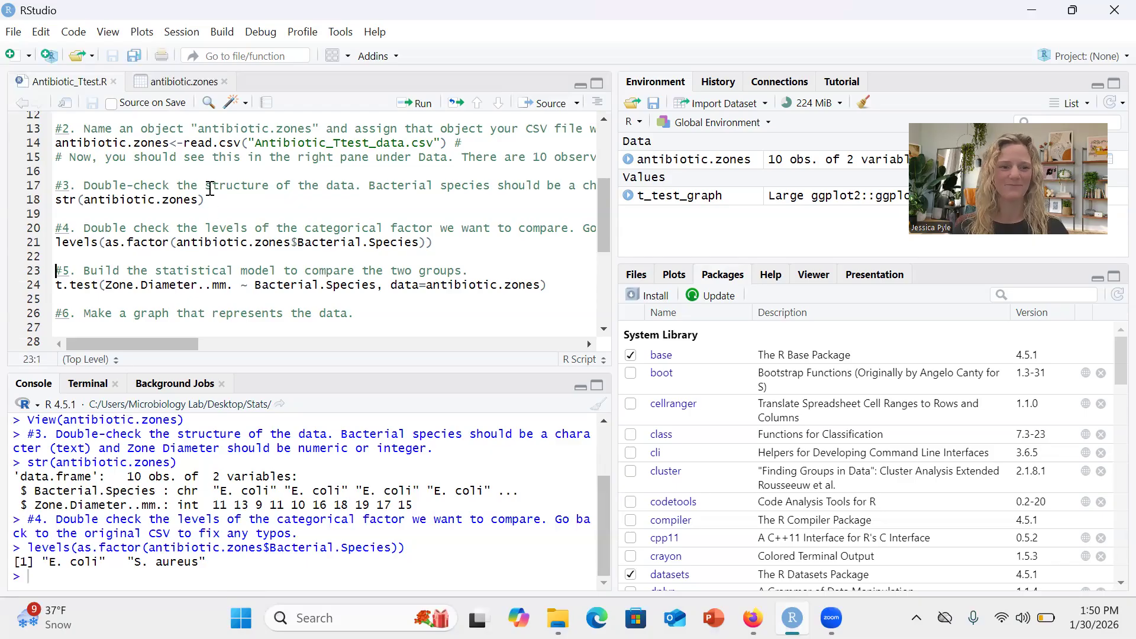
# - Run the t.test line comparing Zone.Diameter..mm. by Bacterial.Species in antibiotic.zones
pyautogui.rightClick(180, 260)
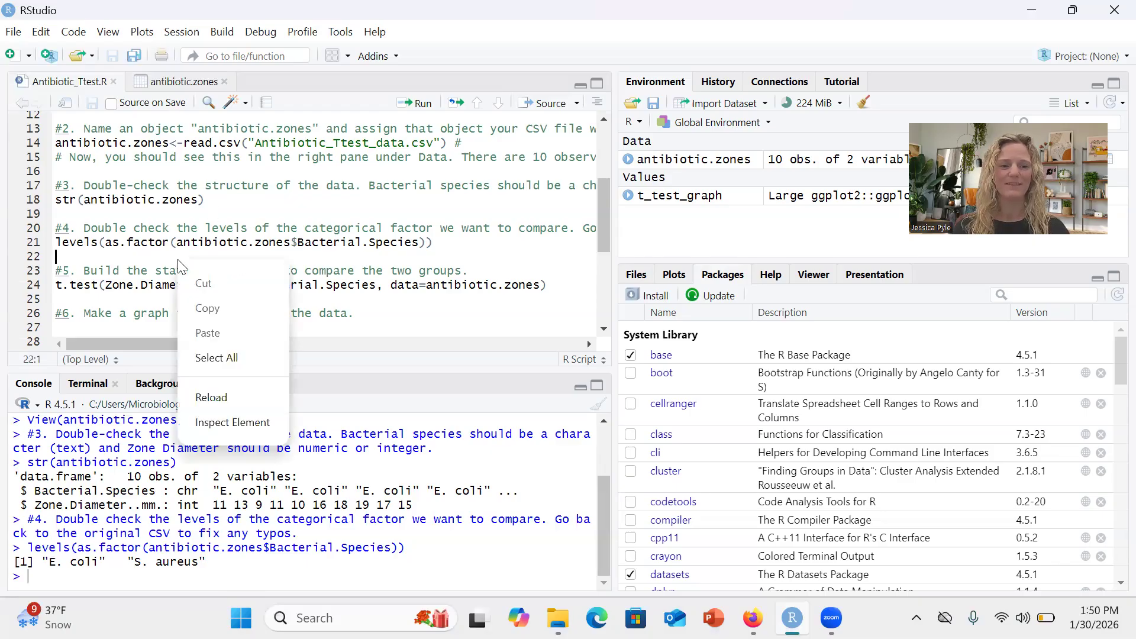
pyautogui.click(97, 259)
pyautogui.click(76, 285)
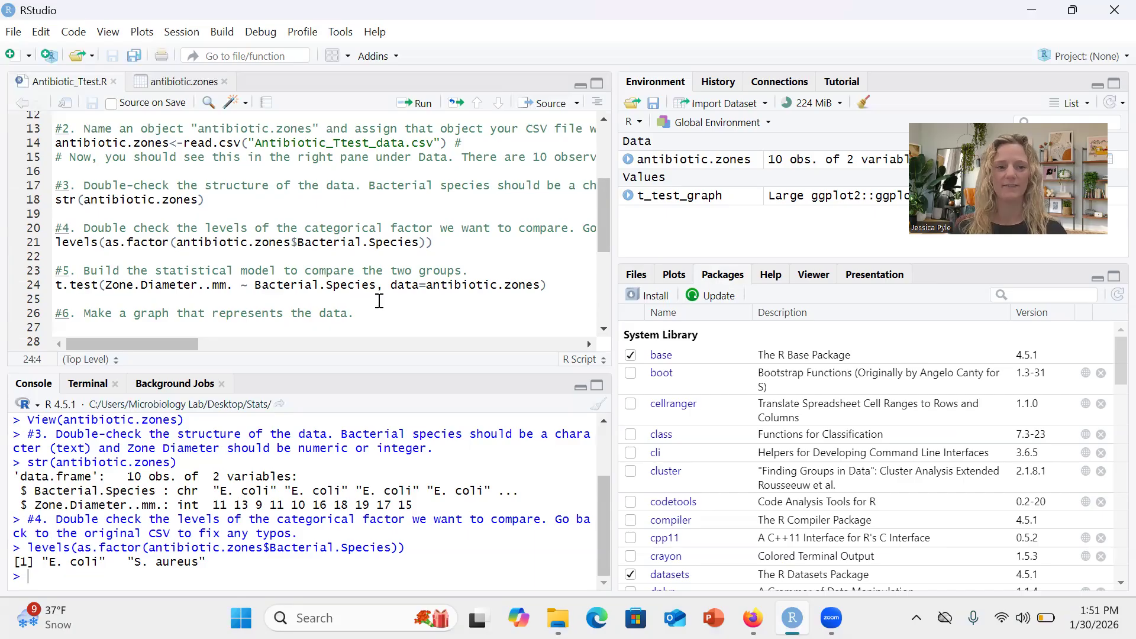
pyautogui.hotkey('ctrl', 'Return')
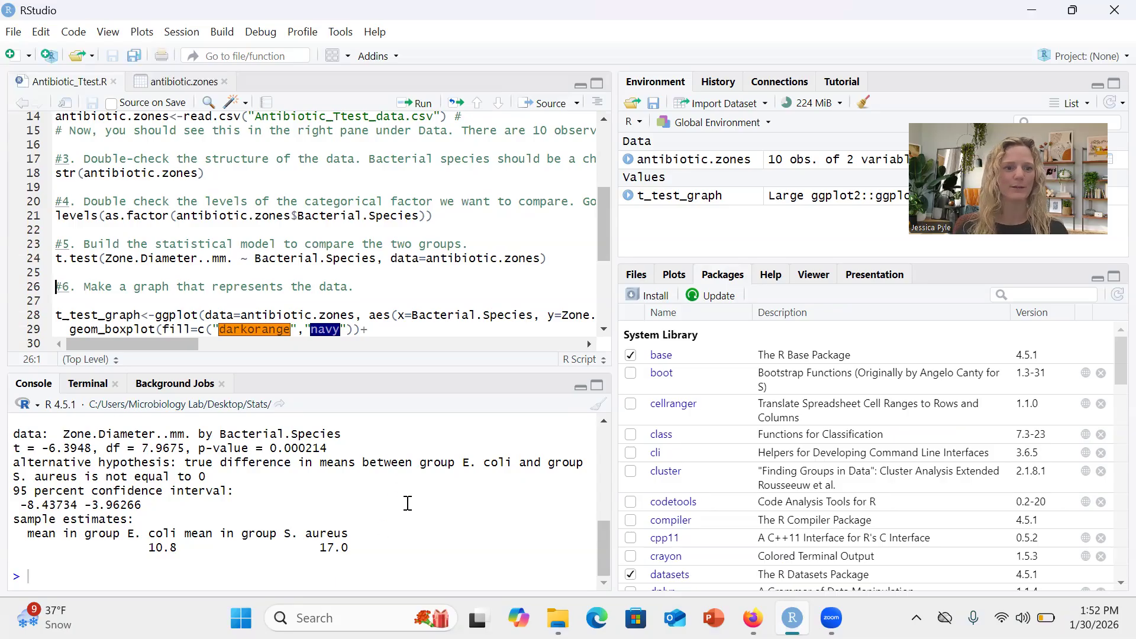
# - Examine the t_test_graph ggplot code in section 6, including its aesthetics, boxplot fill colours, axis labels and theme settings
pyautogui.scroll(-1, 298, 272)
pyautogui.scroll(-2, 299, 274)
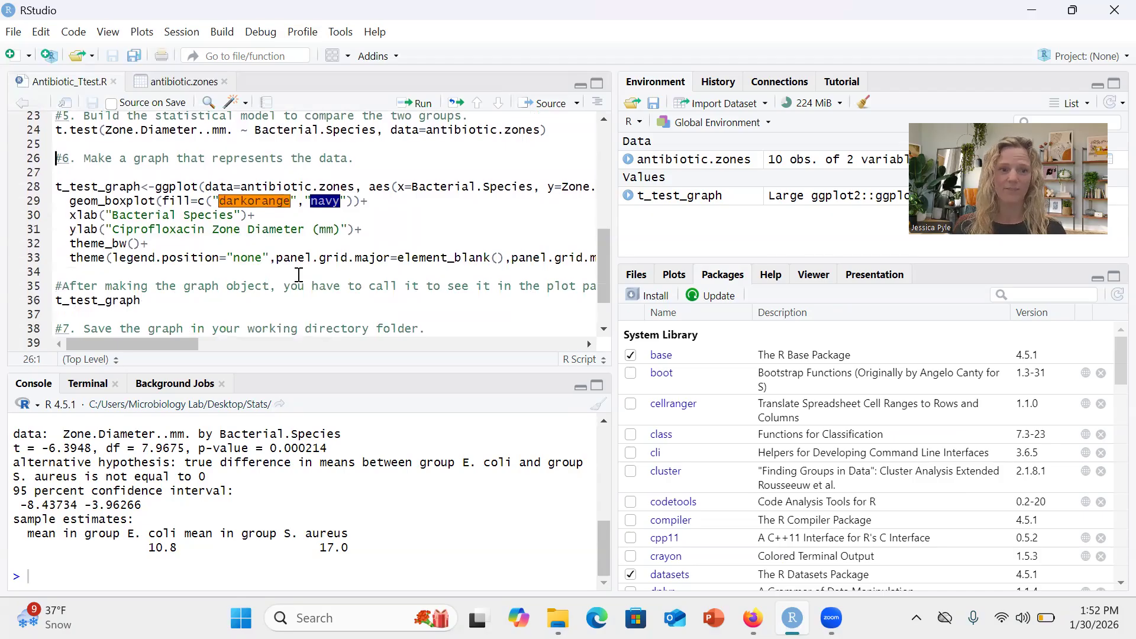
pyautogui.click(120, 188)
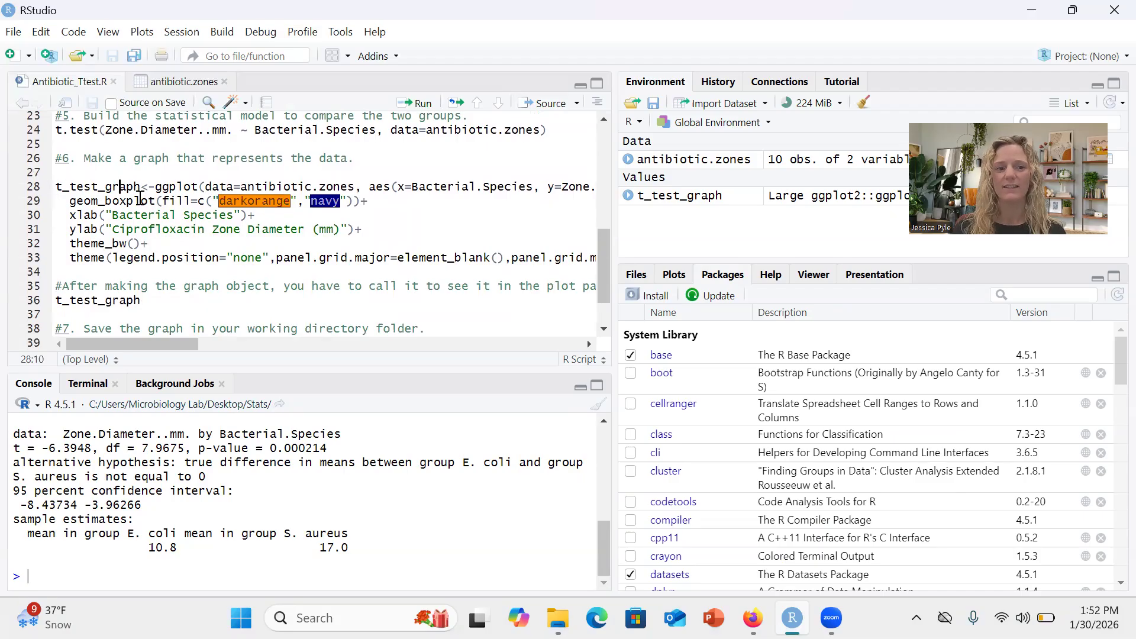
pyautogui.moveTo(142, 201)
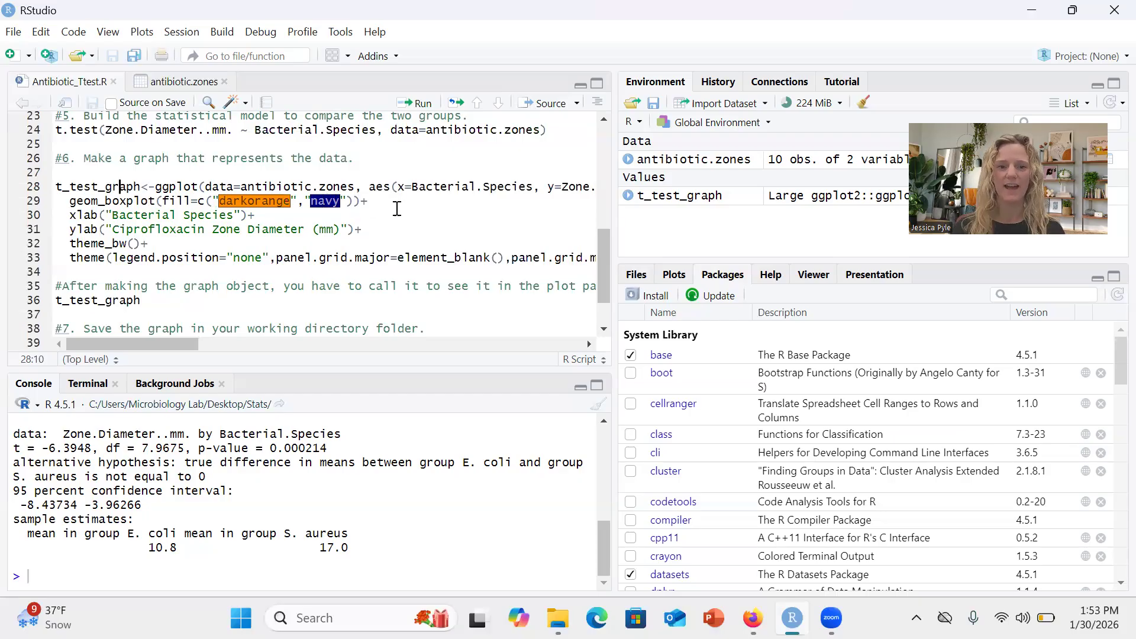
pyautogui.hscroll(5, 397, 209)
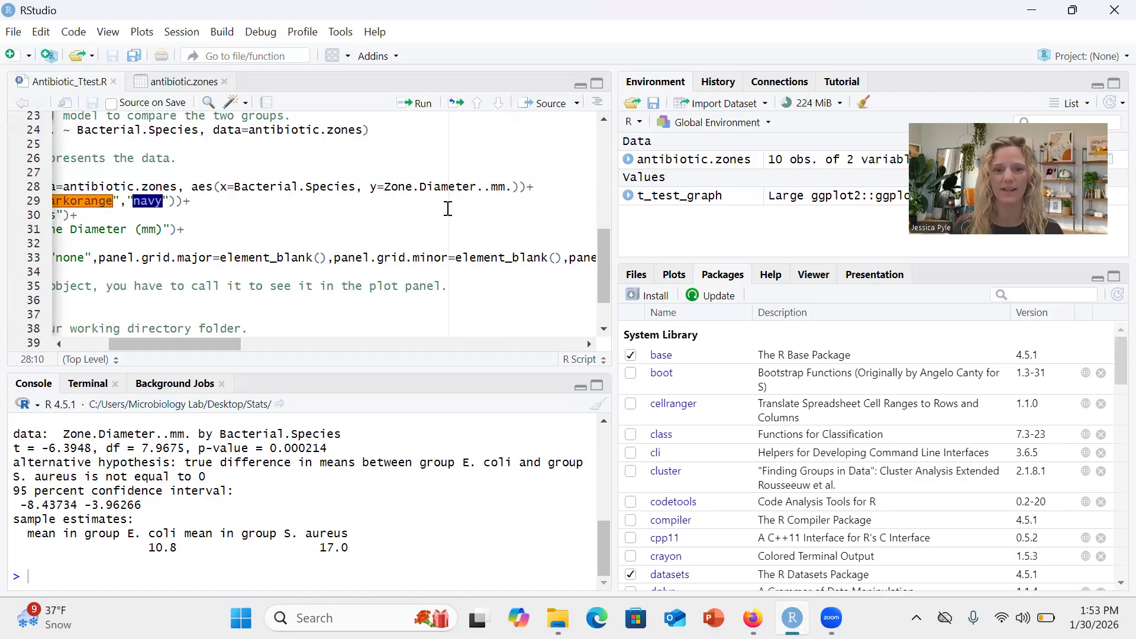
pyautogui.hscroll(3, 360, 206)
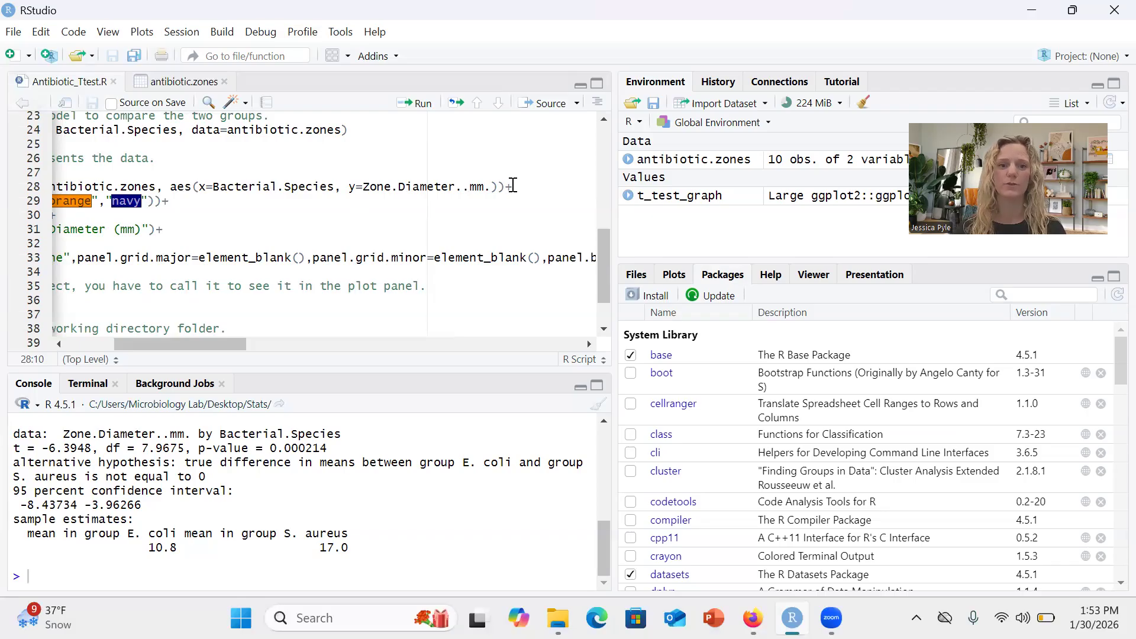
pyautogui.hscroll(-10, 360, 220)
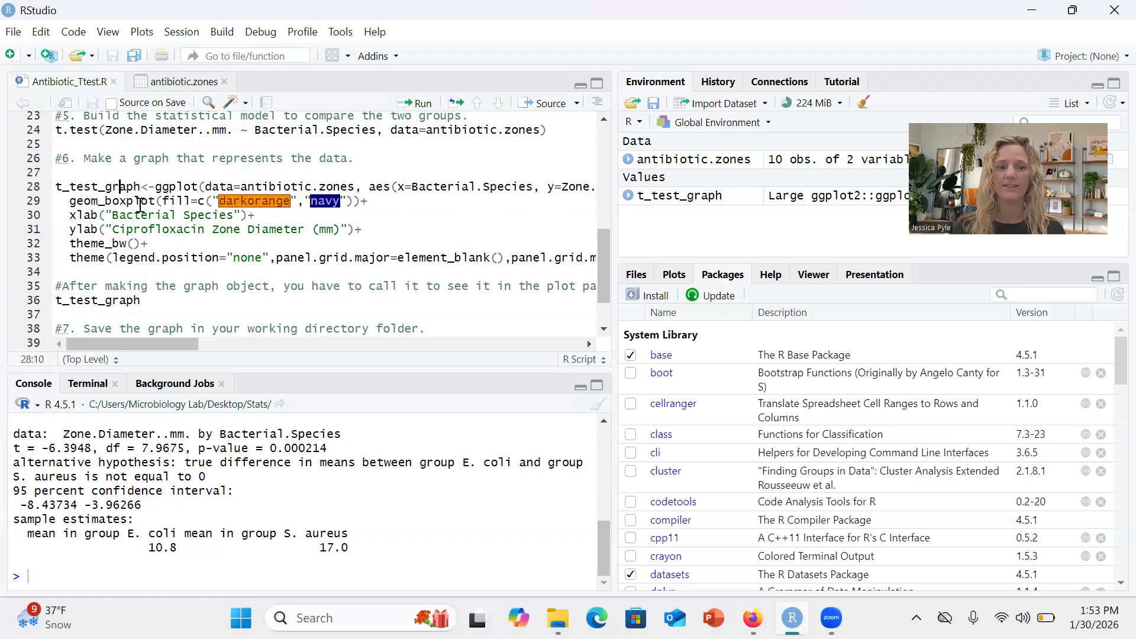
pyautogui.moveTo(140, 205)
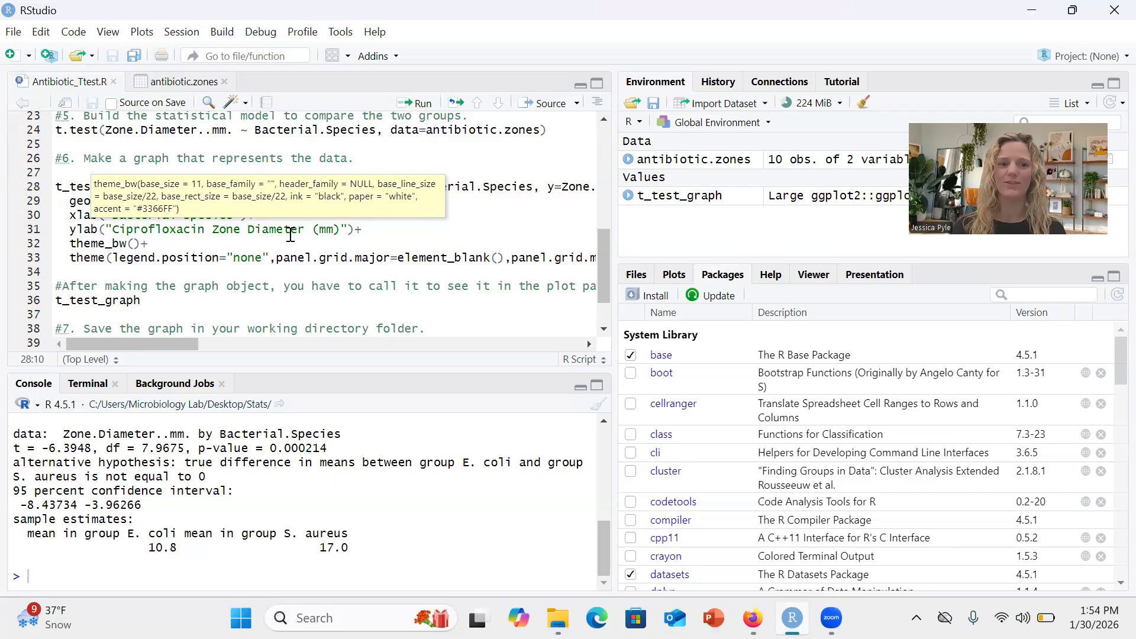
pyautogui.click(375, 228)
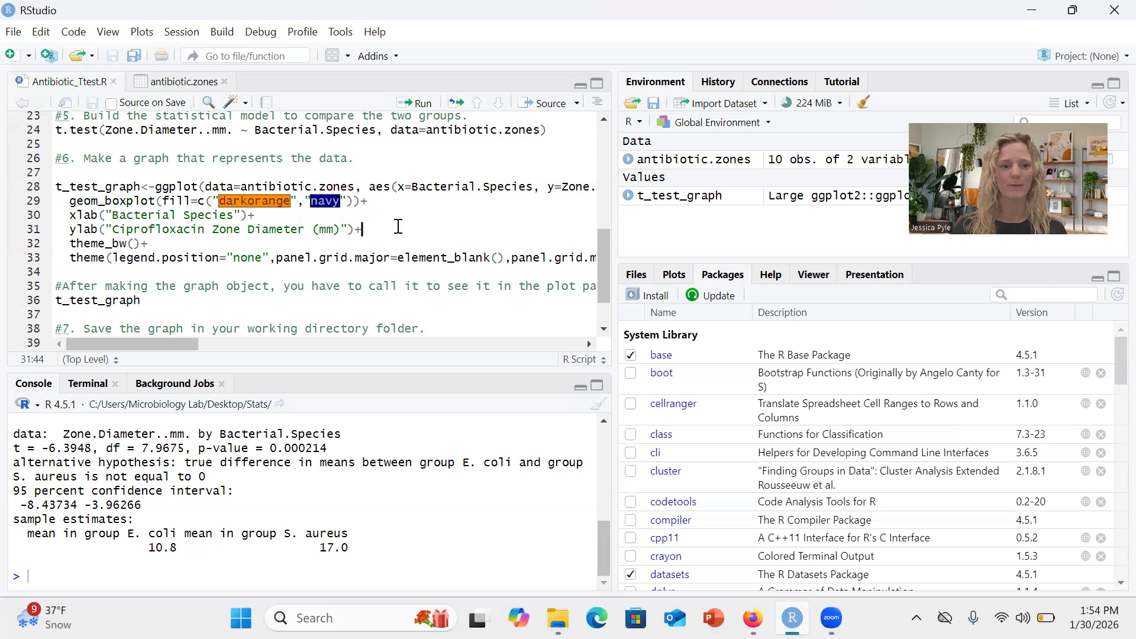
pyautogui.scroll(-1, 331, 228)
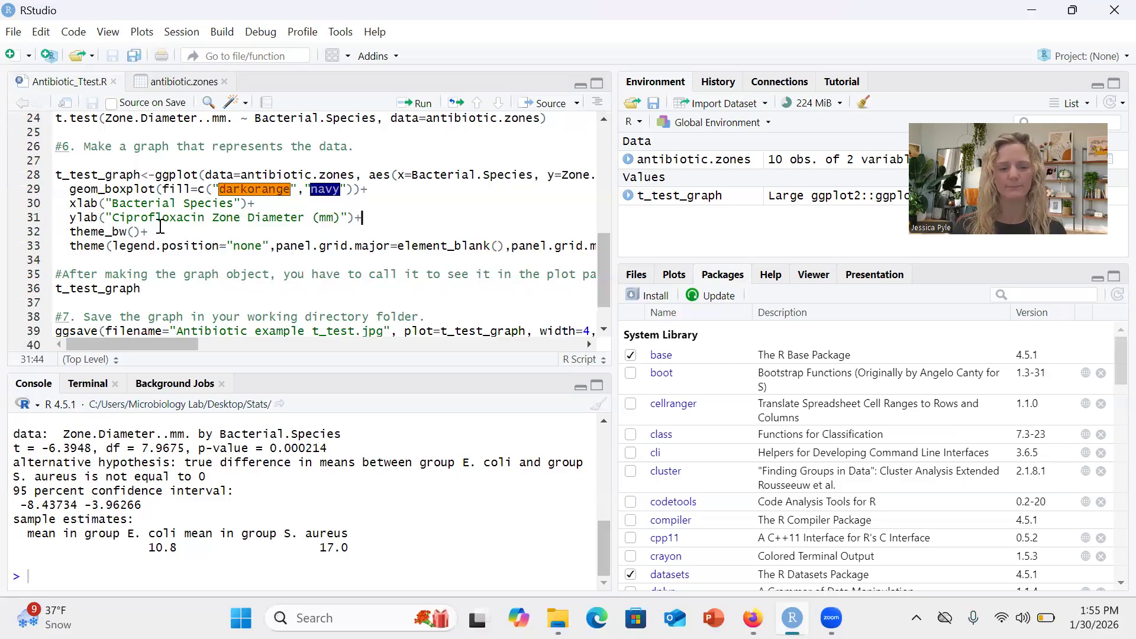
pyautogui.scroll(-1, 161, 230)
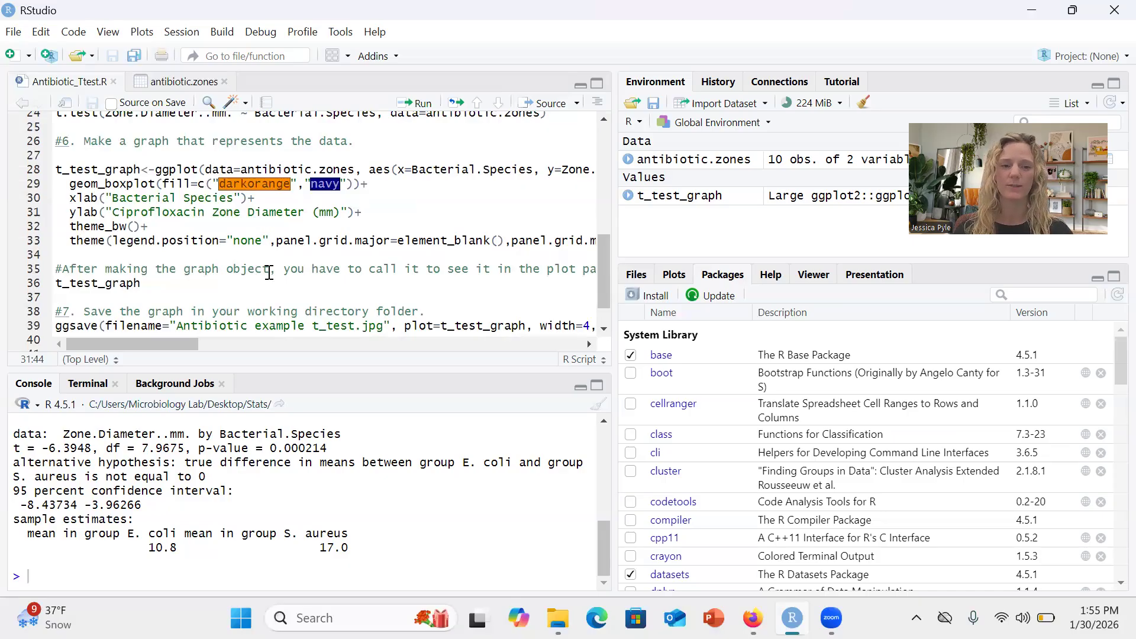
# - Examine the rest of the theme() line in the t_test_graph code, covering grid lines, panel border, background, axis title and text sizes, and x-axis font face
pyautogui.hscroll(1, 369, 260)
pyautogui.hscroll(5, 368, 261)
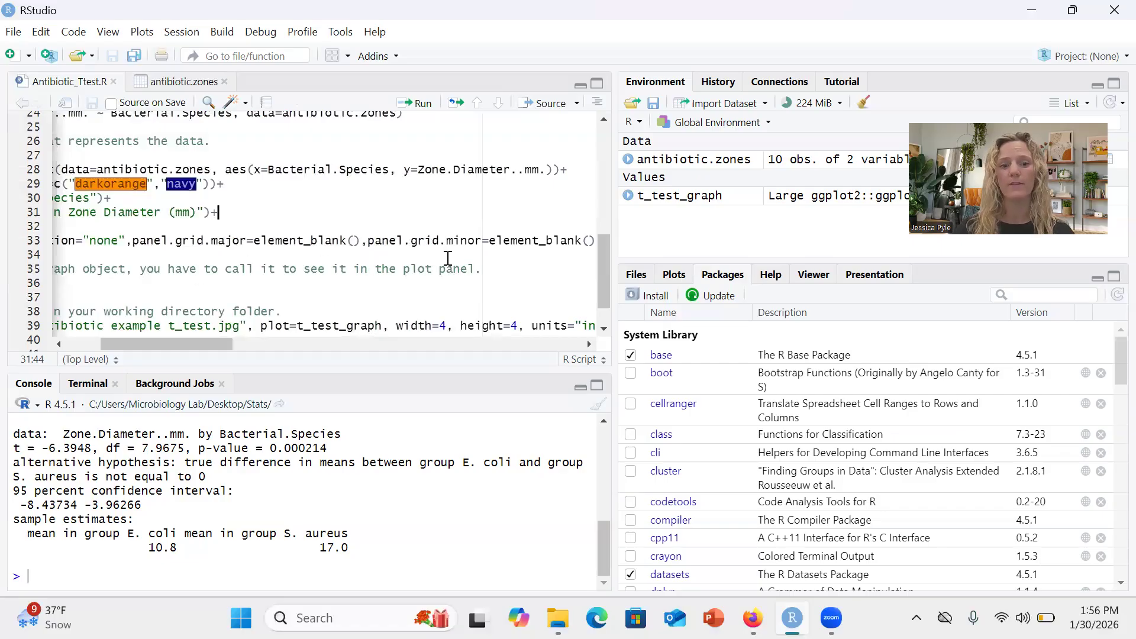
pyautogui.hscroll(5, 448, 258)
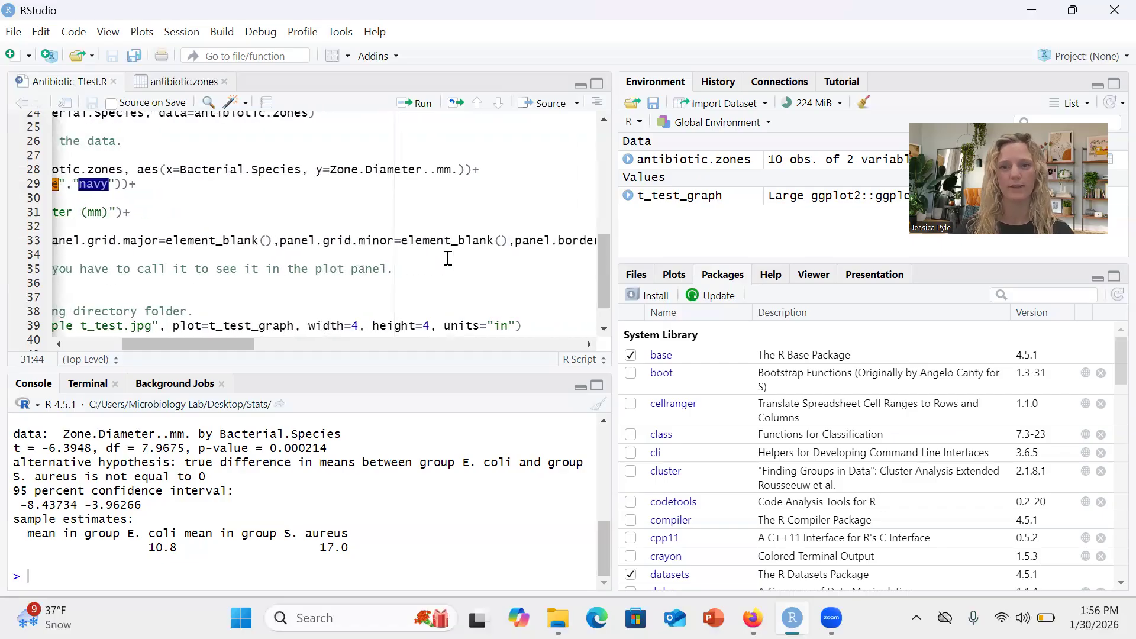
pyautogui.hscroll(10, 448, 259)
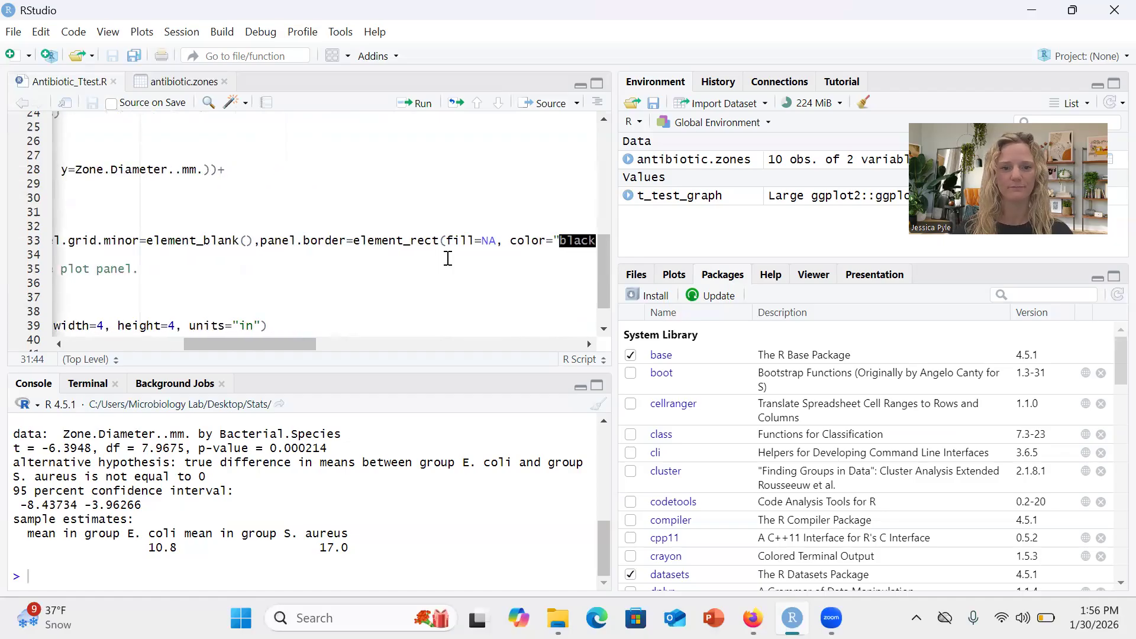
pyautogui.hscroll(1, 448, 259)
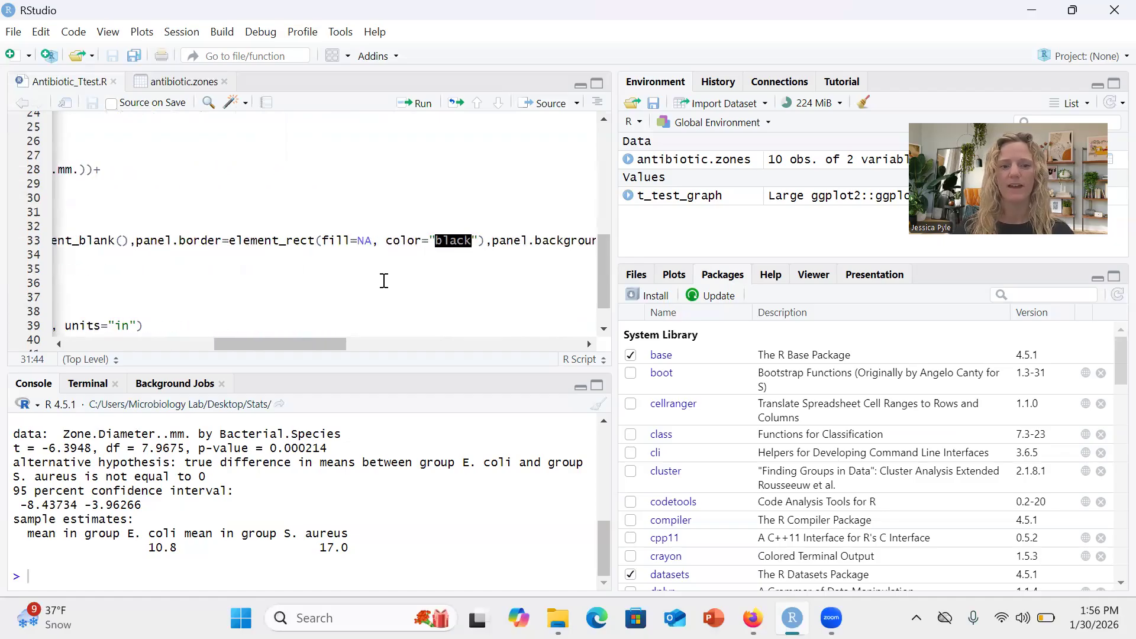
pyautogui.hscroll(1, 362, 254)
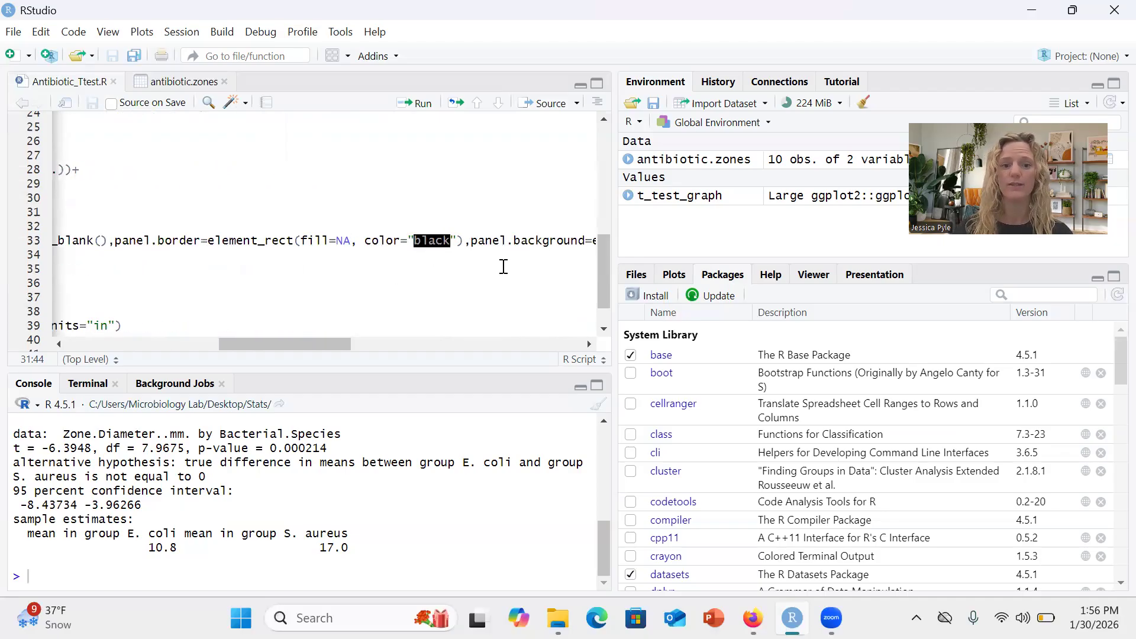
pyautogui.hscroll(8, 504, 266)
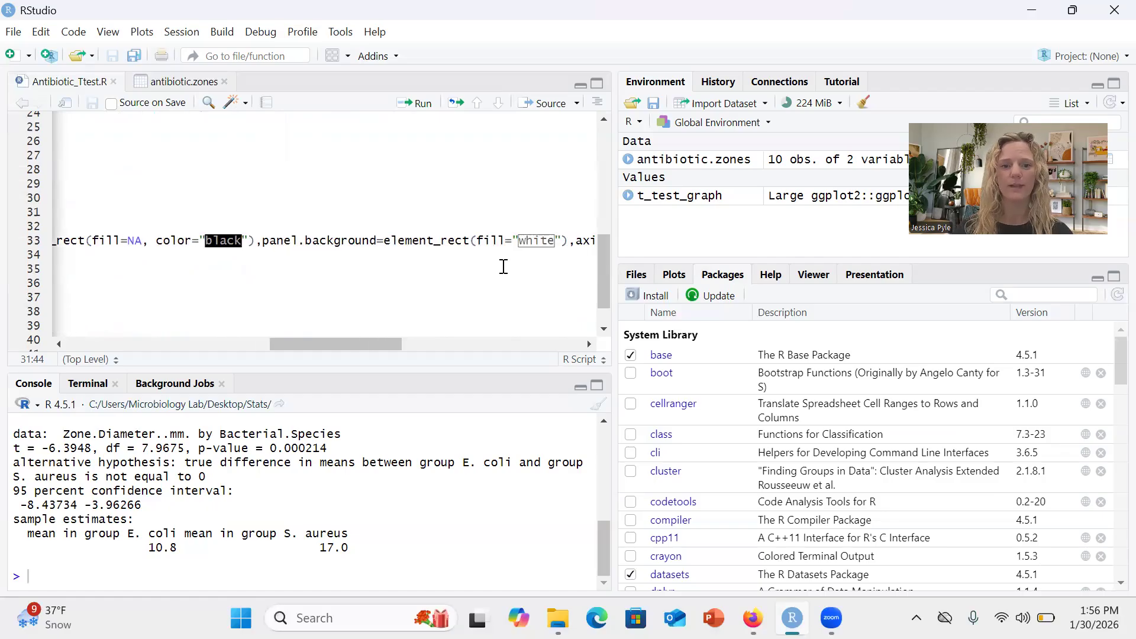
pyautogui.hscroll(5, 503, 266)
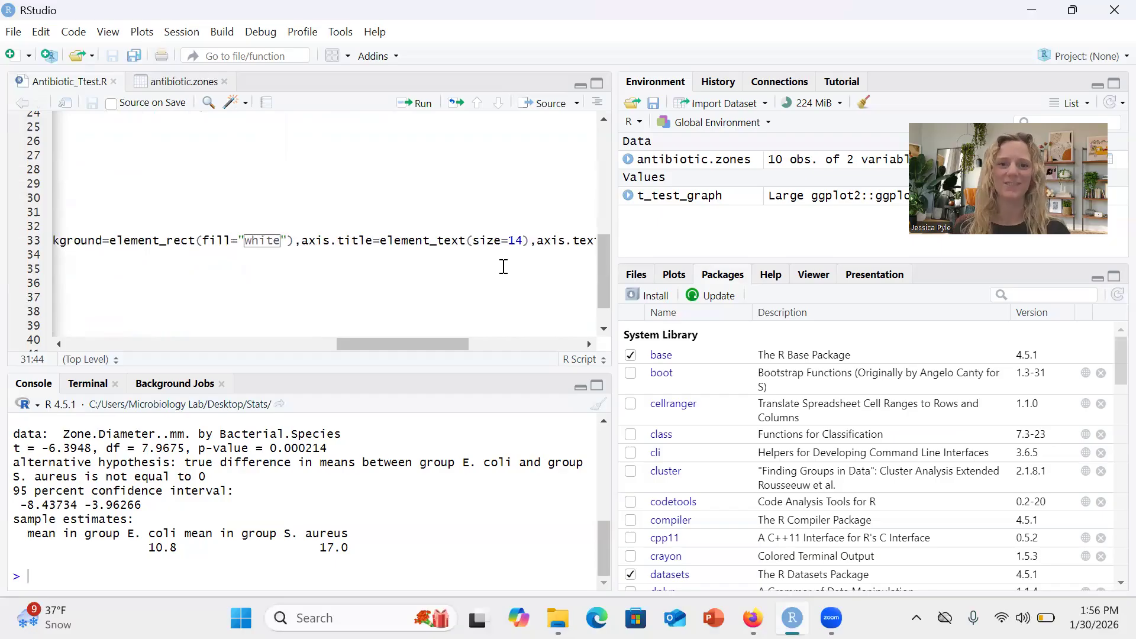
pyautogui.hscroll(1, 503, 266)
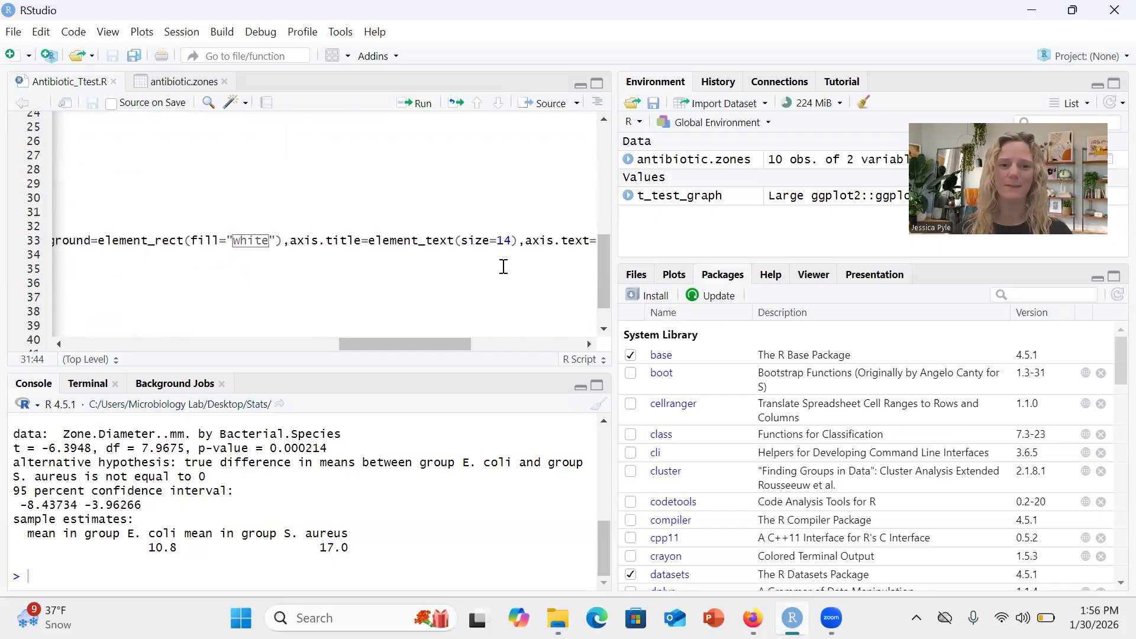
pyautogui.hscroll(3, 503, 266)
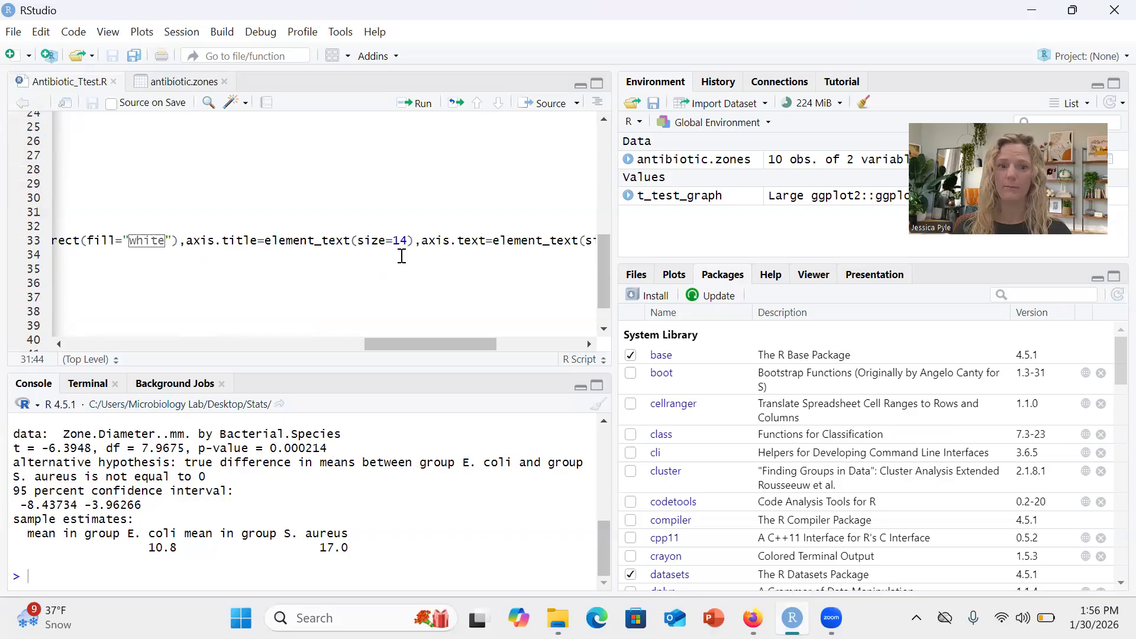
pyautogui.hscroll(5, 402, 256)
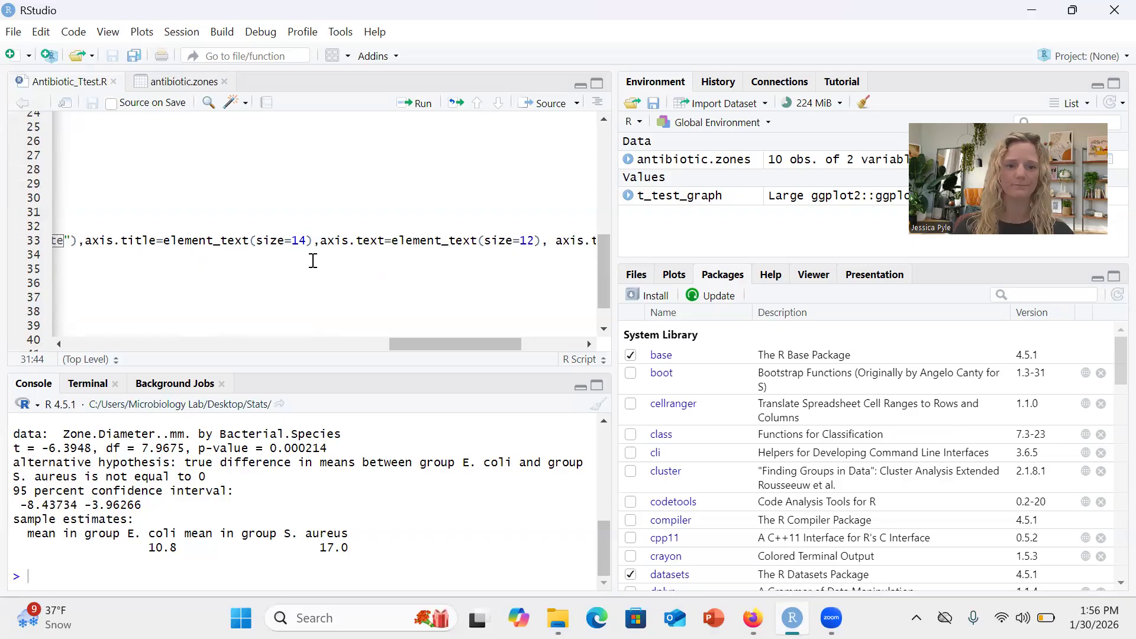
pyautogui.hscroll(-1, 359, 275)
pyautogui.hscroll(1, 359, 275)
pyautogui.hscroll(2, 358, 274)
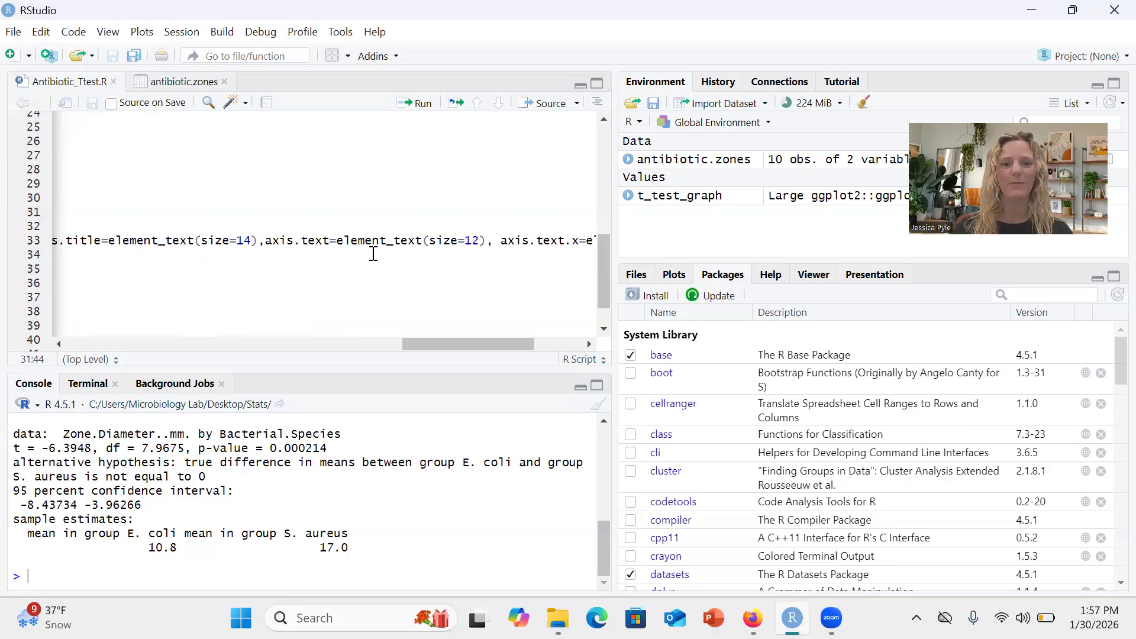
pyautogui.hscroll(5, 465, 266)
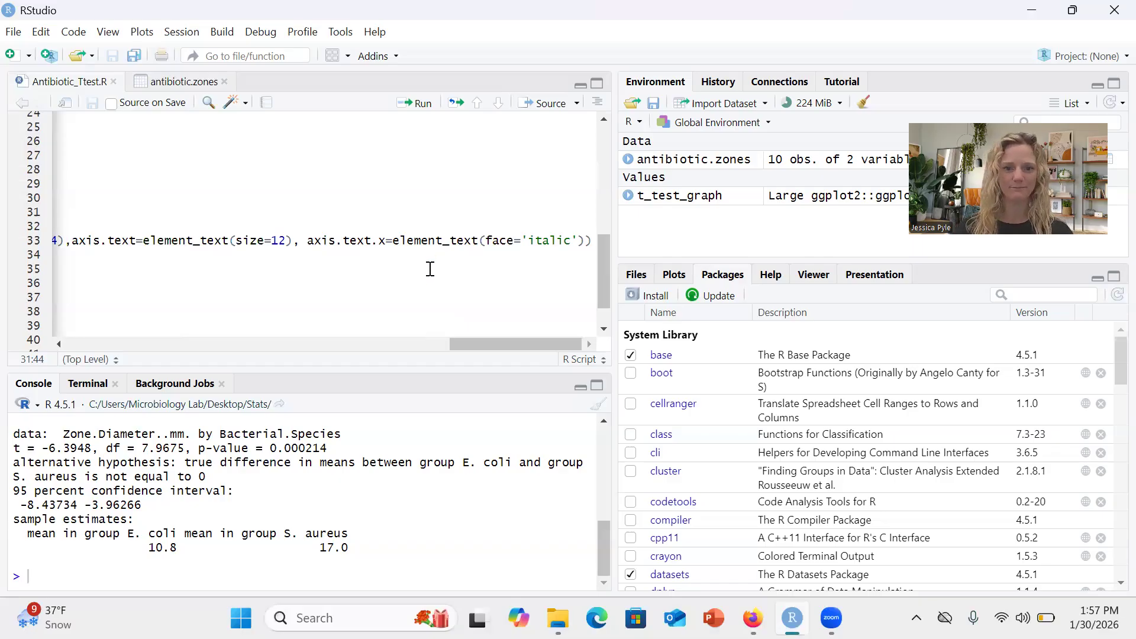
# - Run the ggplot block that builds t_test_graph, and run the t_test_graph line to display the boxplot
pyautogui.hscroll(-15, 430, 268)
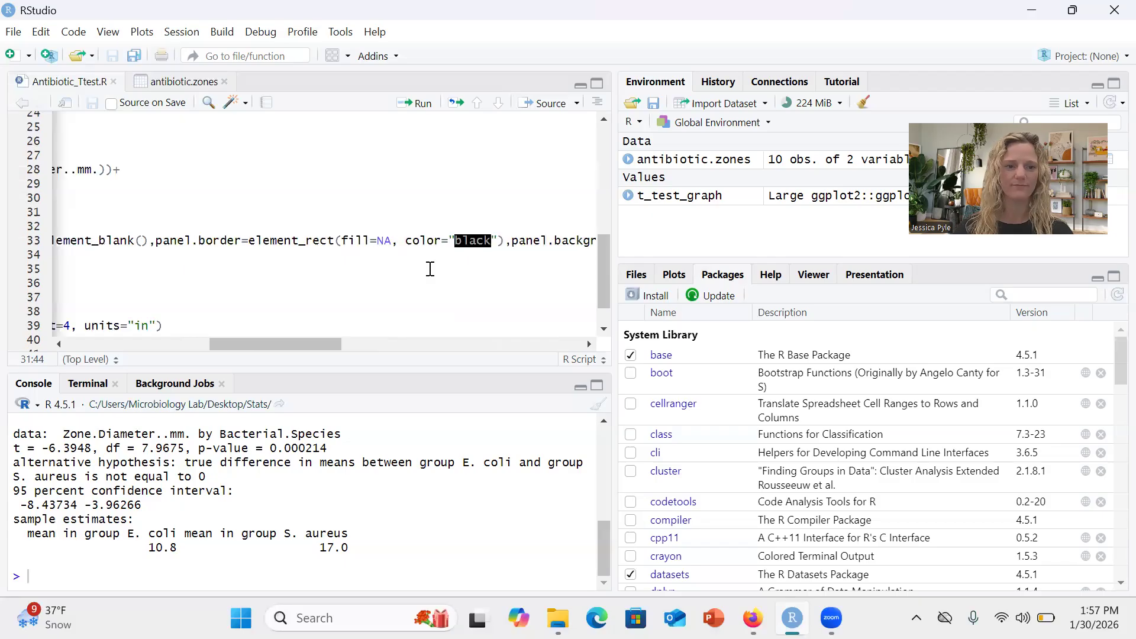
pyautogui.hscroll(-5, 430, 268)
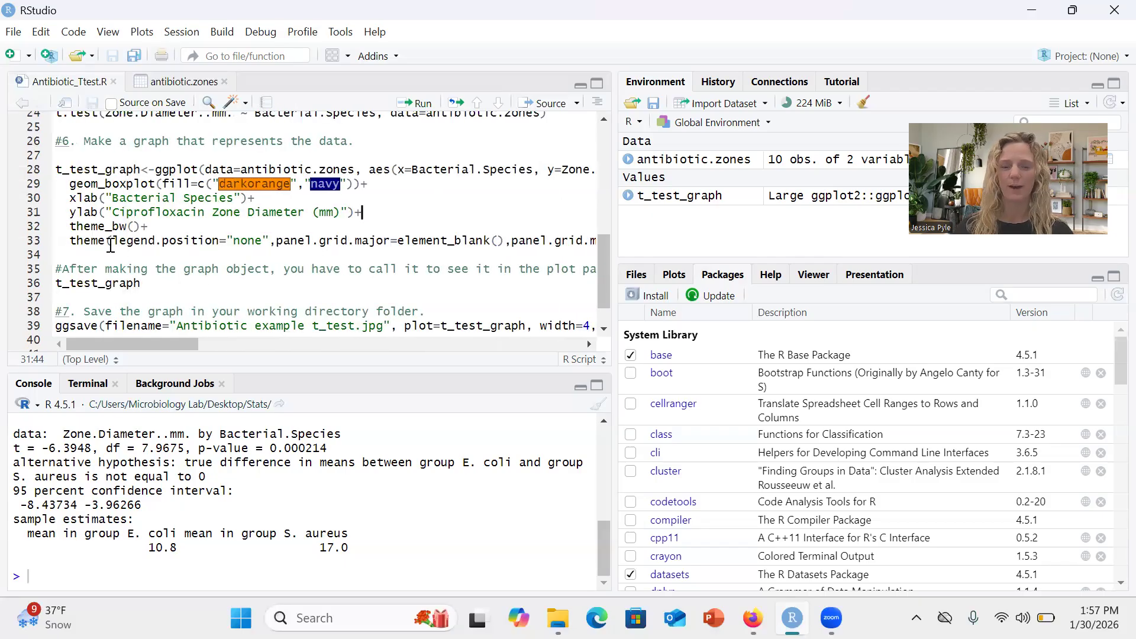
pyautogui.click(84, 170)
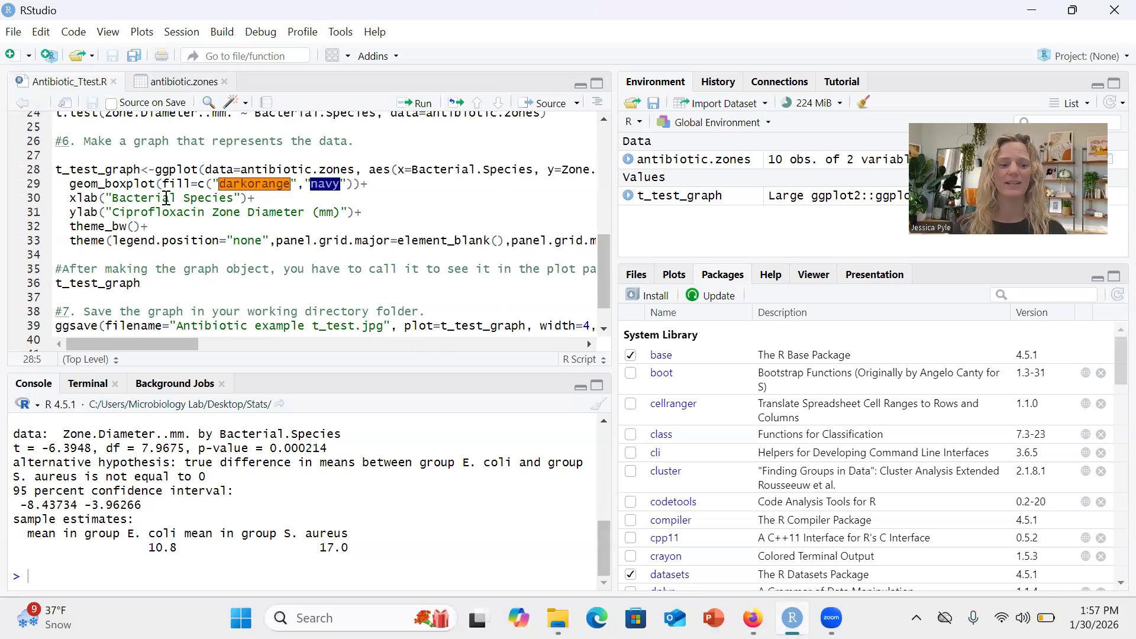
pyautogui.hotkey('ctrl', 'Return')
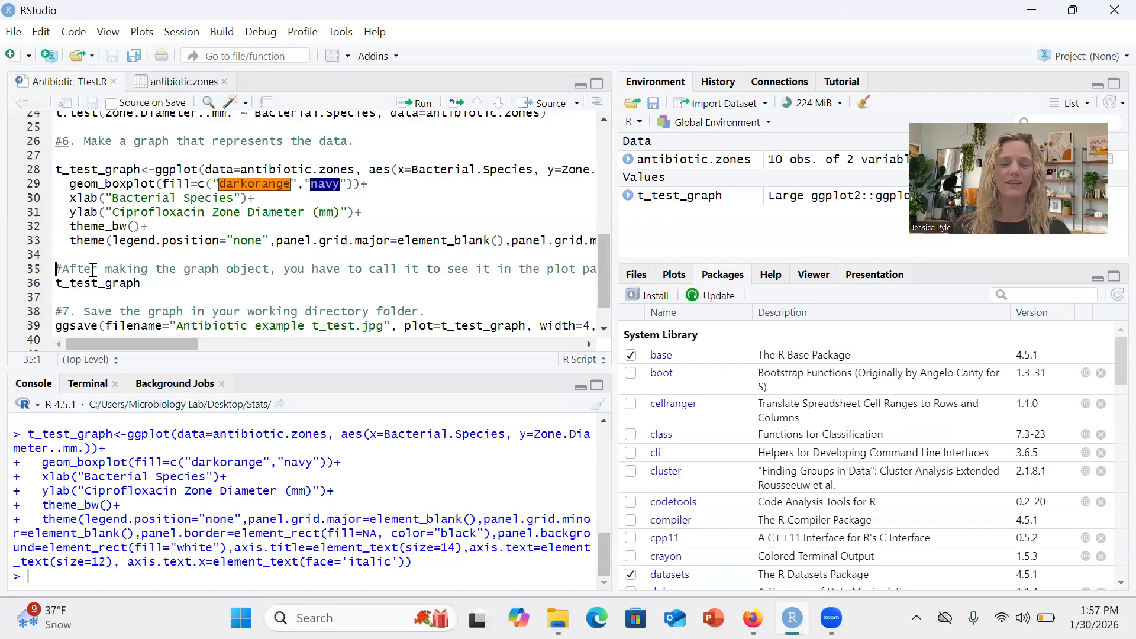
pyautogui.click(78, 284)
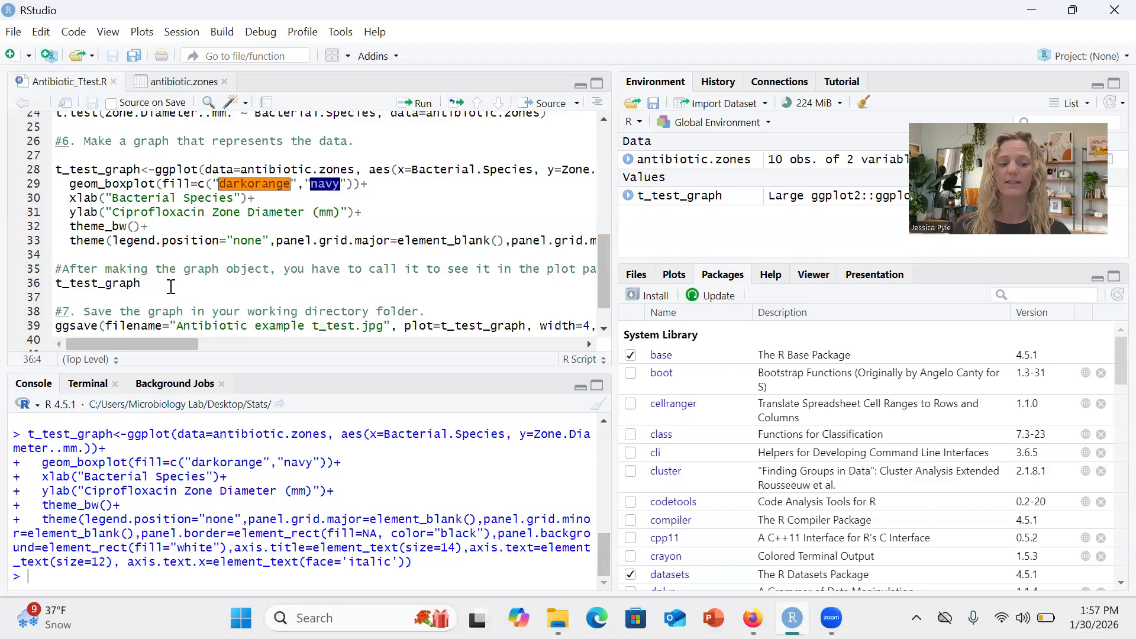
pyautogui.hotkey('ctrl', 'Return')
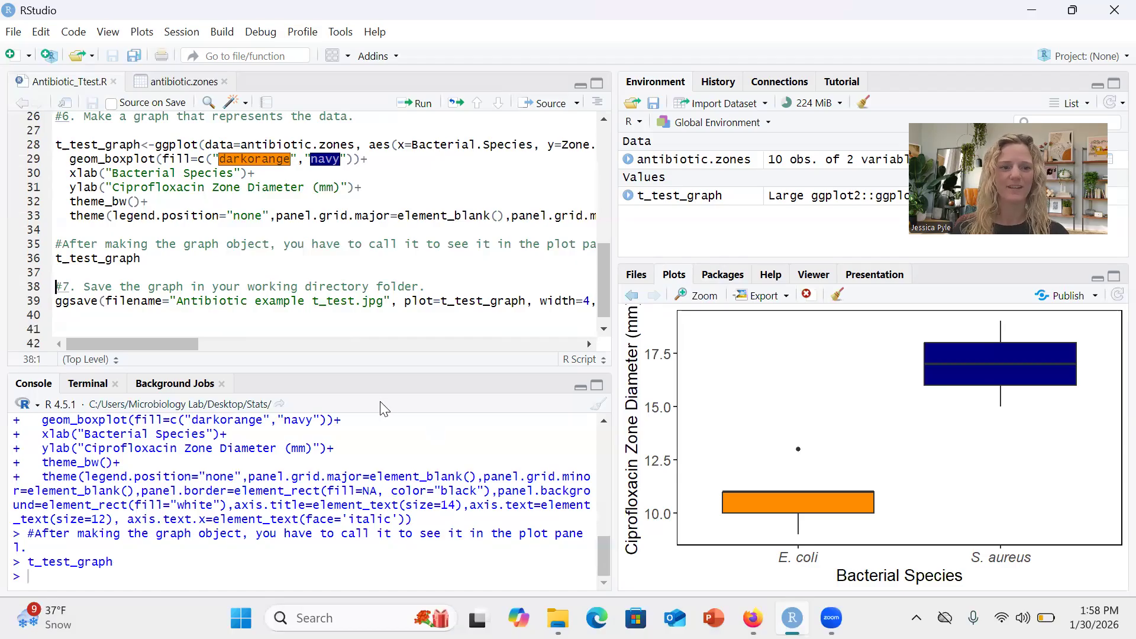
# - Run the ggsave line to save t_test_graph as "Antibiotic example t_test.jpg" at 4 by 4 inches, and locate the file in the Stats folder
pyautogui.click(77, 290)
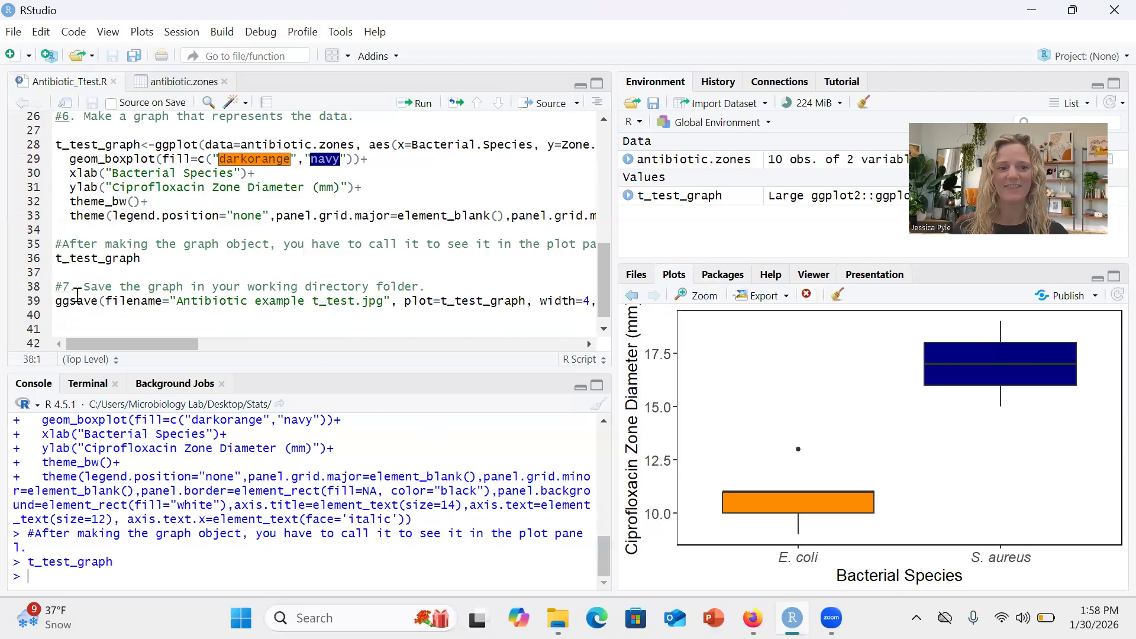
pyautogui.click(83, 302)
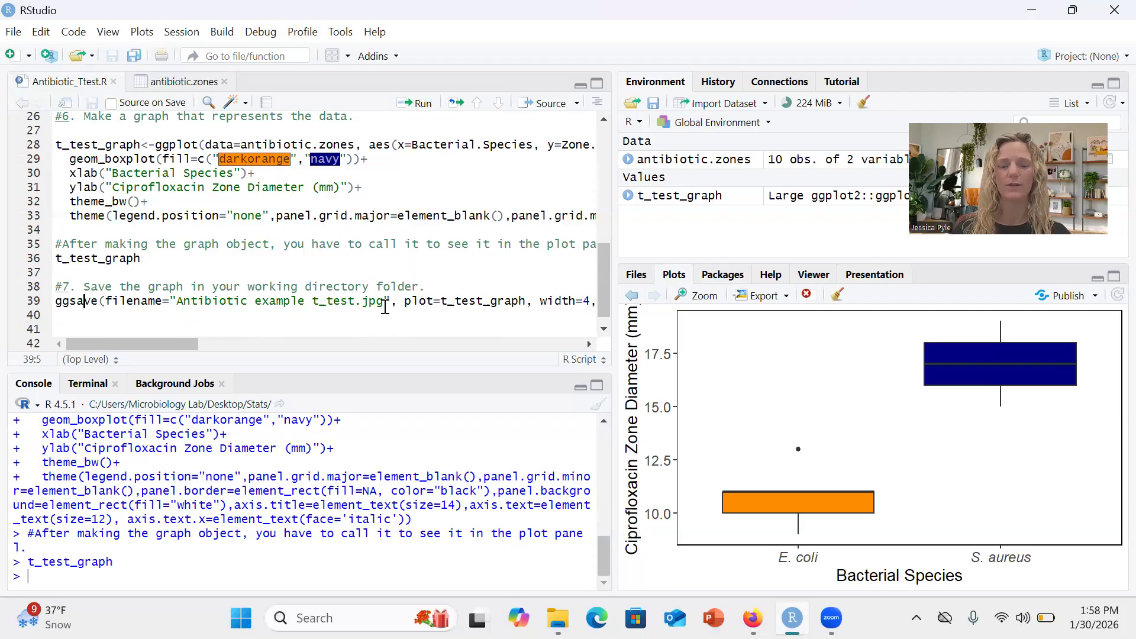
pyautogui.hscroll(5, 407, 322)
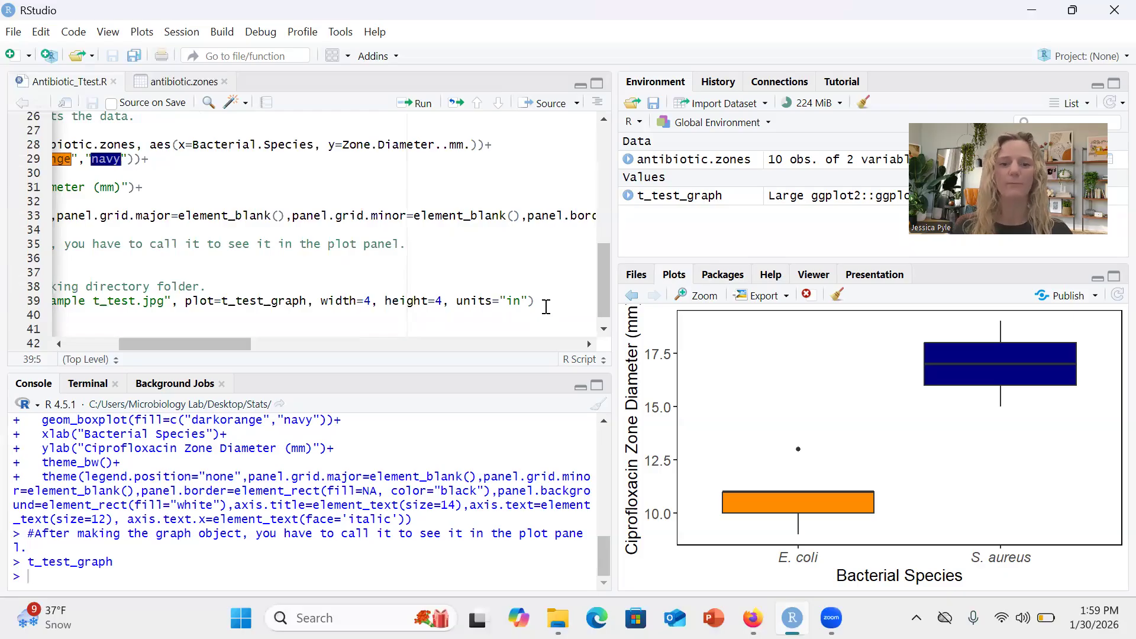
pyautogui.hscroll(-5, 545, 307)
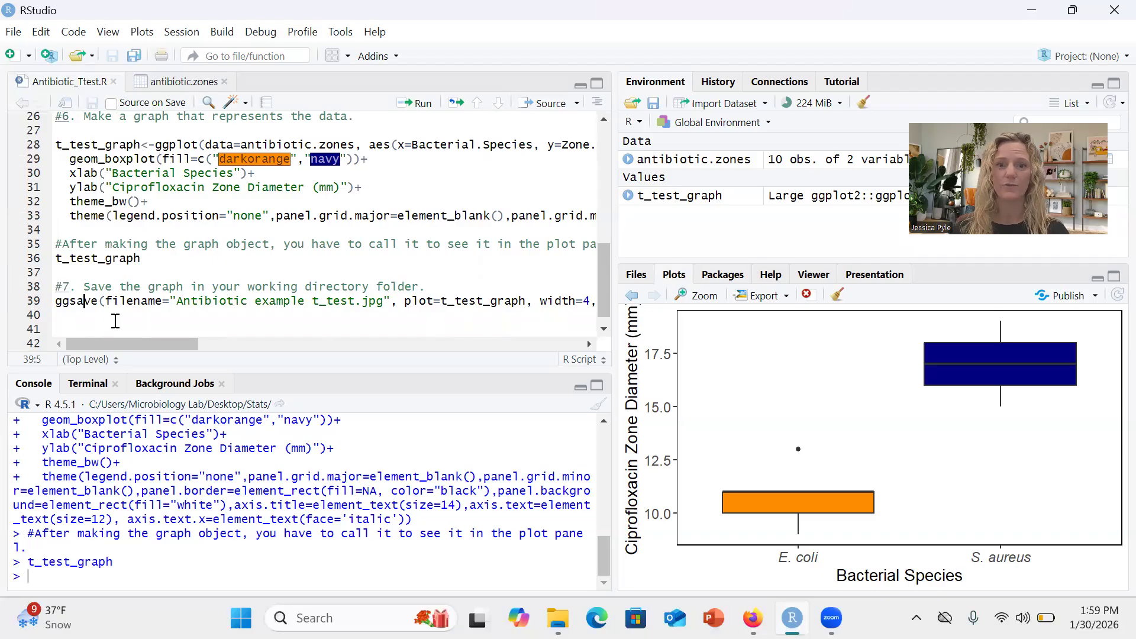
pyautogui.hotkey('ctrl', 'Return')
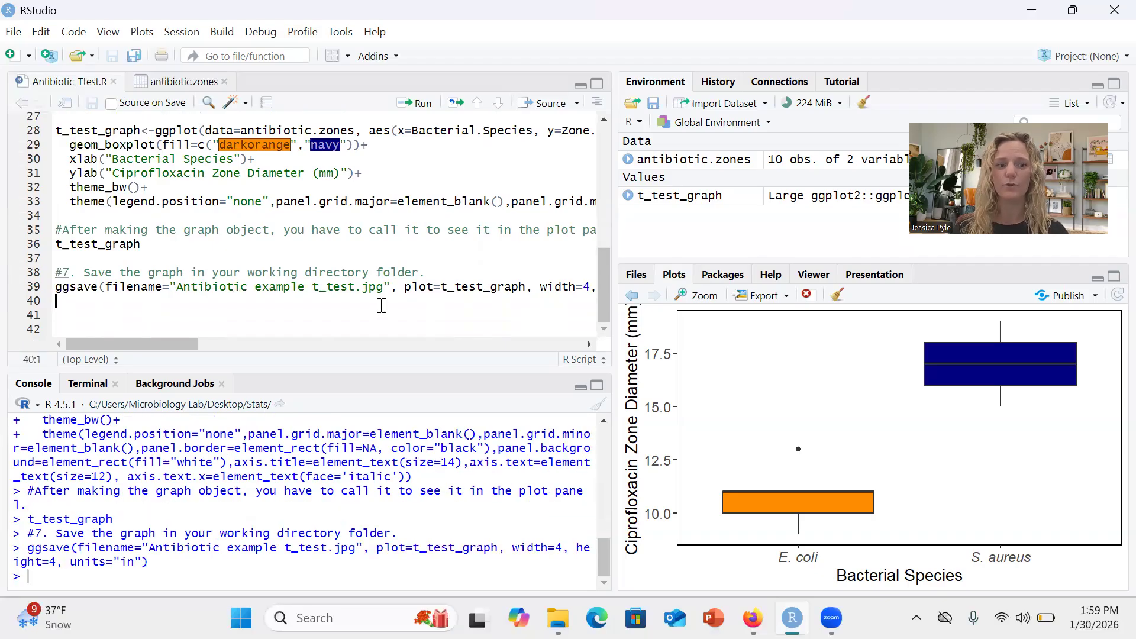
pyautogui.click(631, 275)
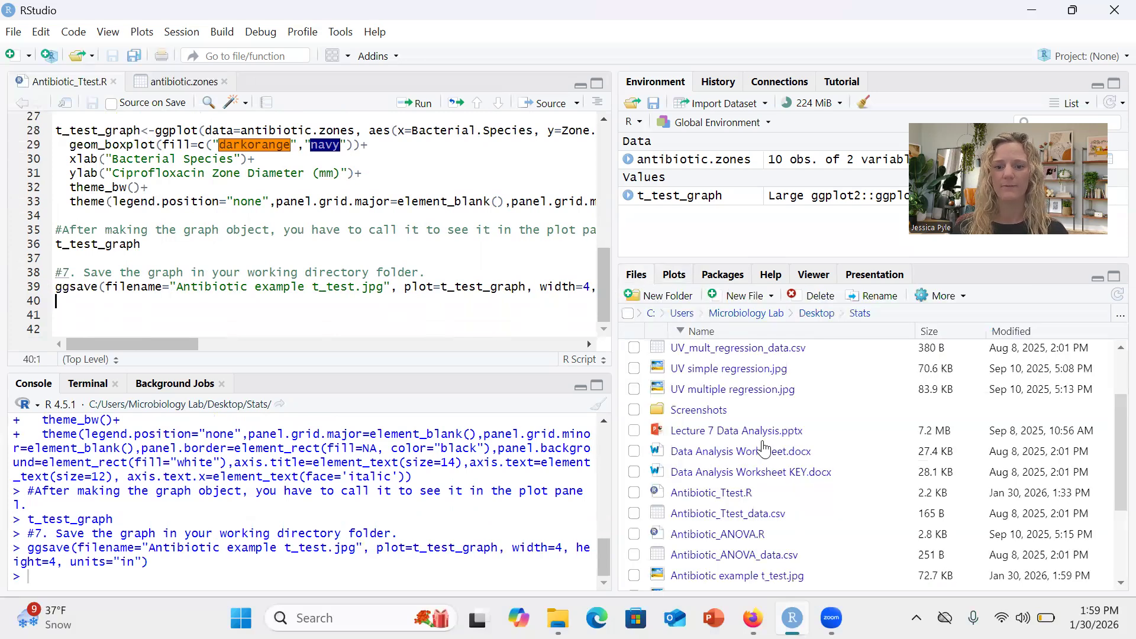
pyautogui.scroll(-3, 763, 448)
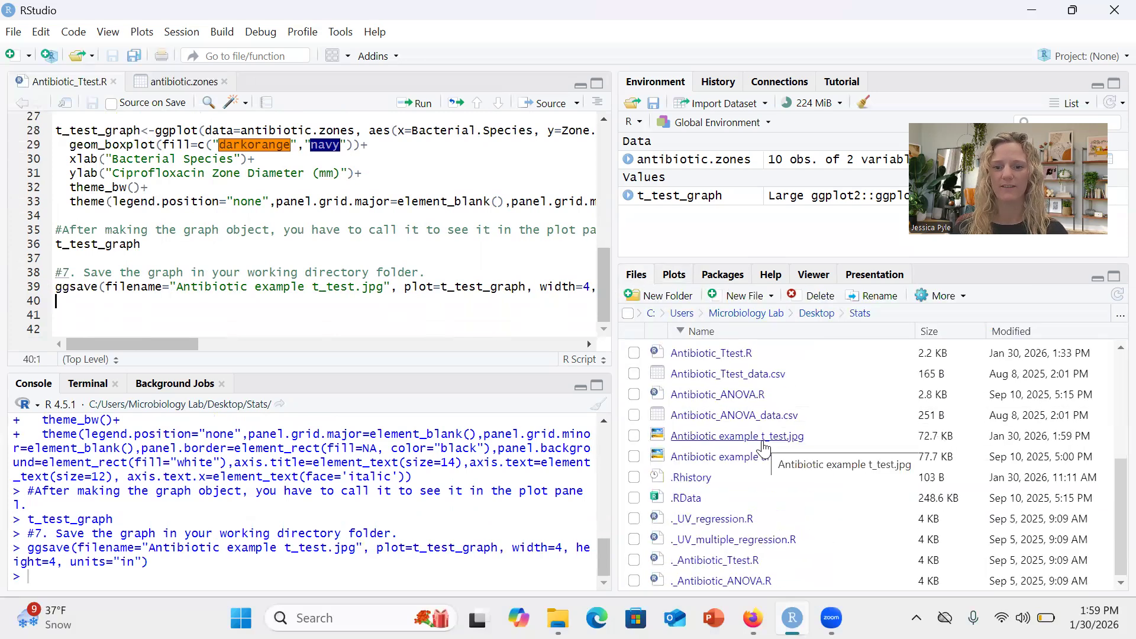